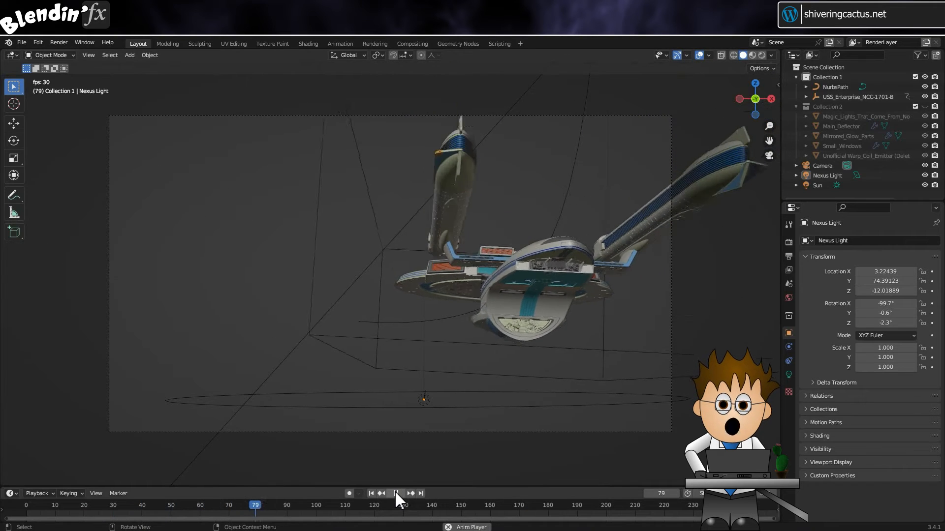
Stop the animation playback at frame 93 and open the light settings of the Nexus Light's Point data.
{"action": "left_click", "coordinate": [395, 492]}
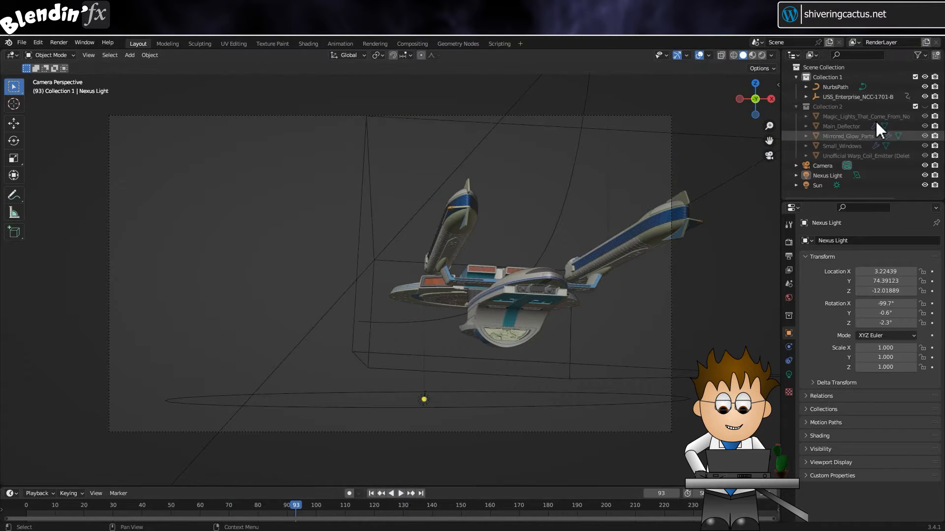
{"action": "left_click", "coordinate": [827, 177]}
{"action": "left_click", "coordinate": [796, 176]}
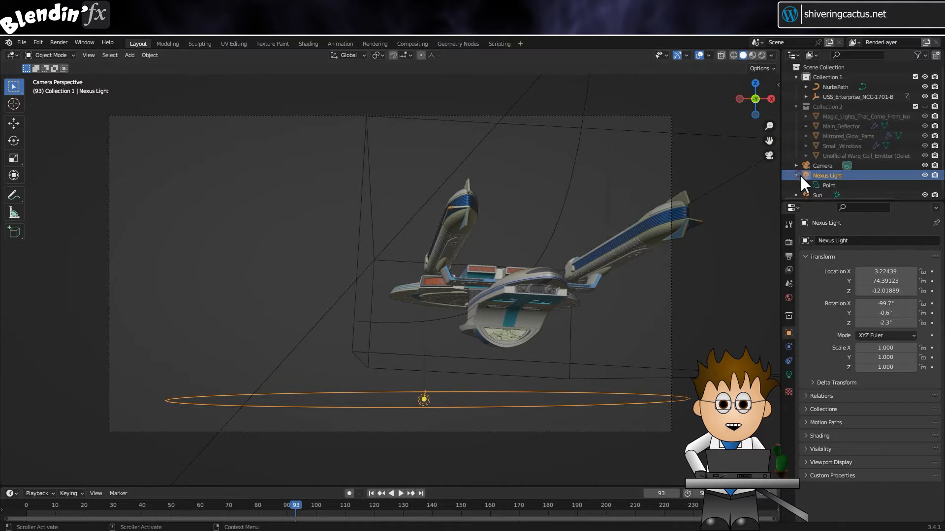
{"action": "left_click", "coordinate": [828, 186]}
{"action": "left_click", "coordinate": [790, 373]}
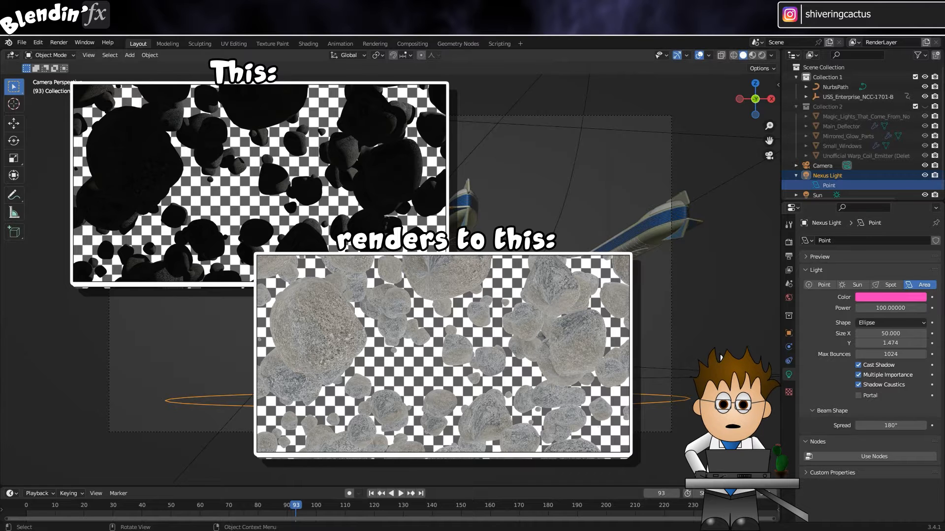
Review the World's surface color and the scene's output format, frame range and file settings.
{"action": "left_click", "coordinate": [789, 297]}
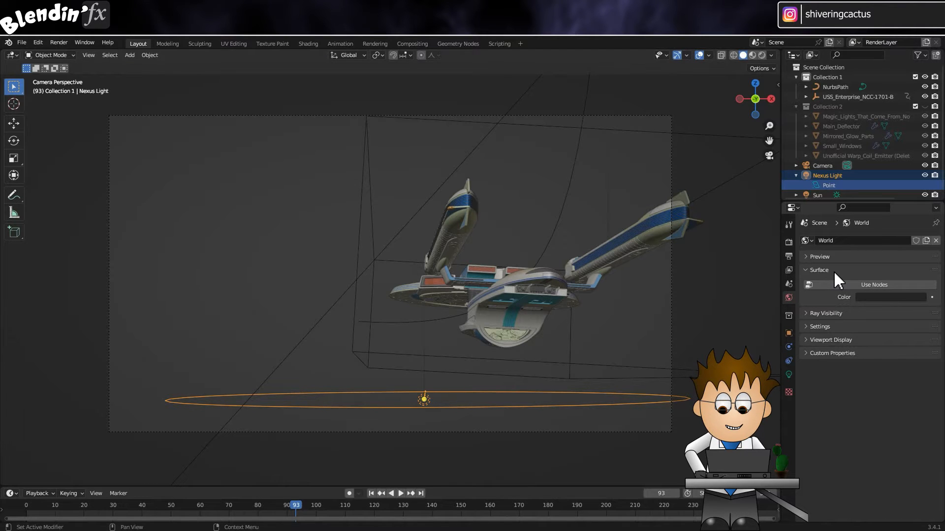
{"action": "left_click", "coordinate": [920, 298]}
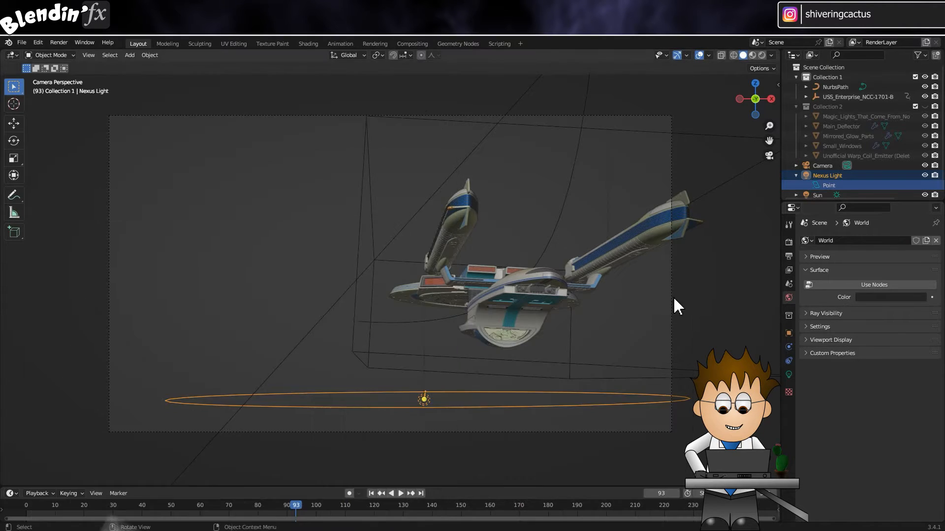
{"action": "left_click", "coordinate": [788, 256]}
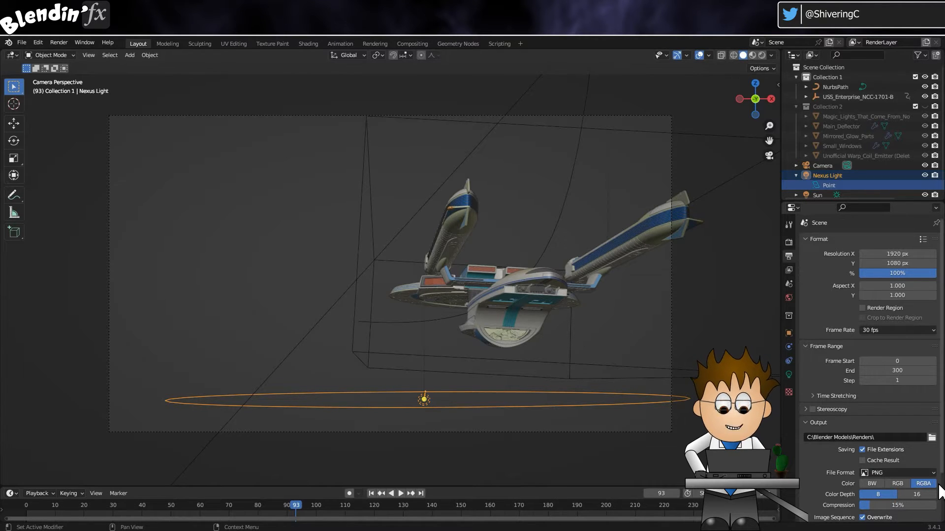
{"action": "scroll", "coordinate": [941, 492], "scroll_direction": "down", "scroll_amount": 2}
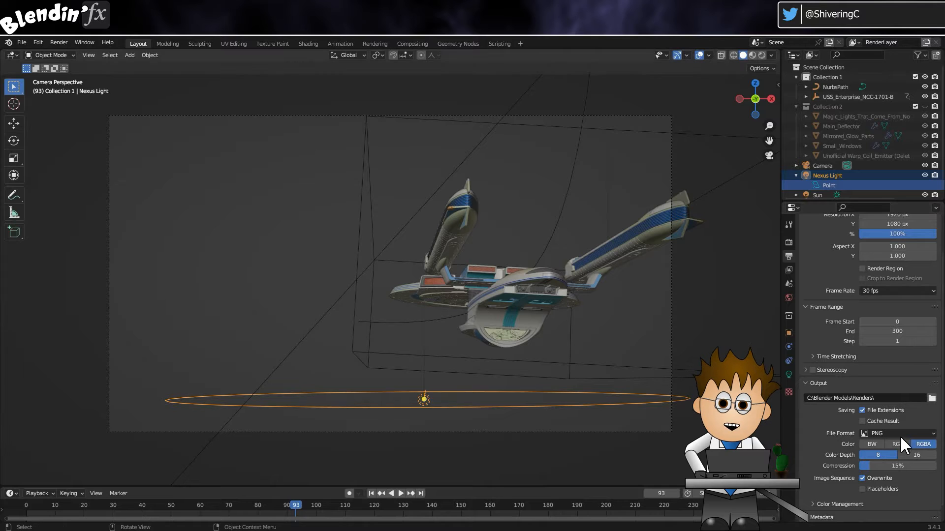
Enable the Transparent option in the Film section of the scene's render settings.
{"action": "left_click", "coordinate": [789, 268]}
{"action": "left_click", "coordinate": [789, 285]}
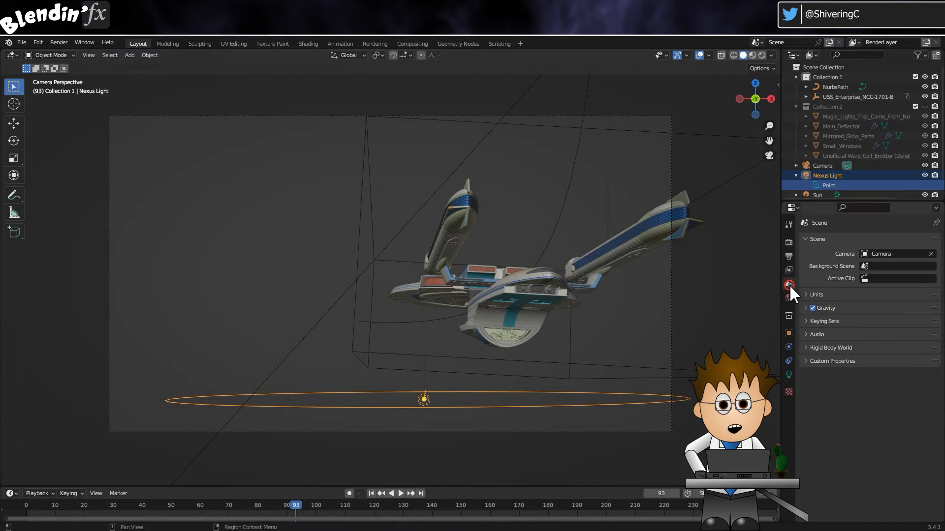
{"action": "left_click", "coordinate": [789, 257]}
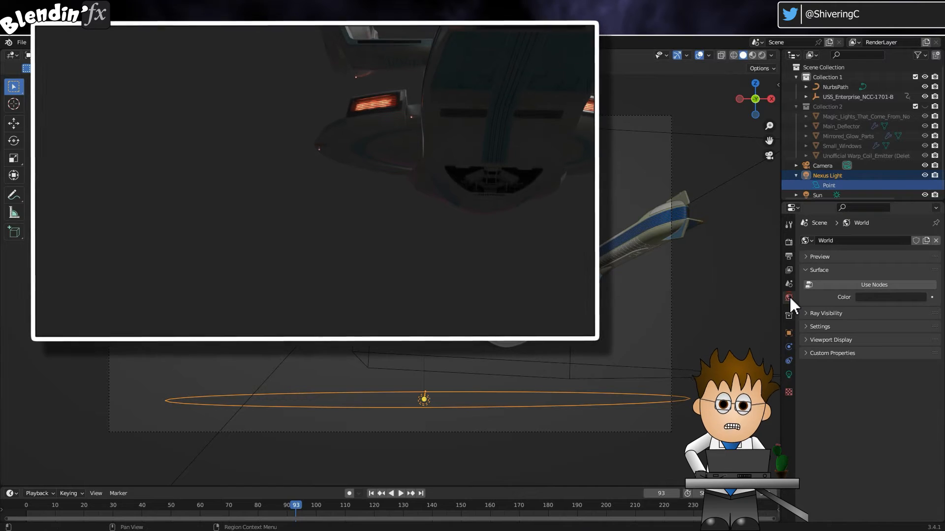
{"action": "left_click", "coordinate": [789, 242]}
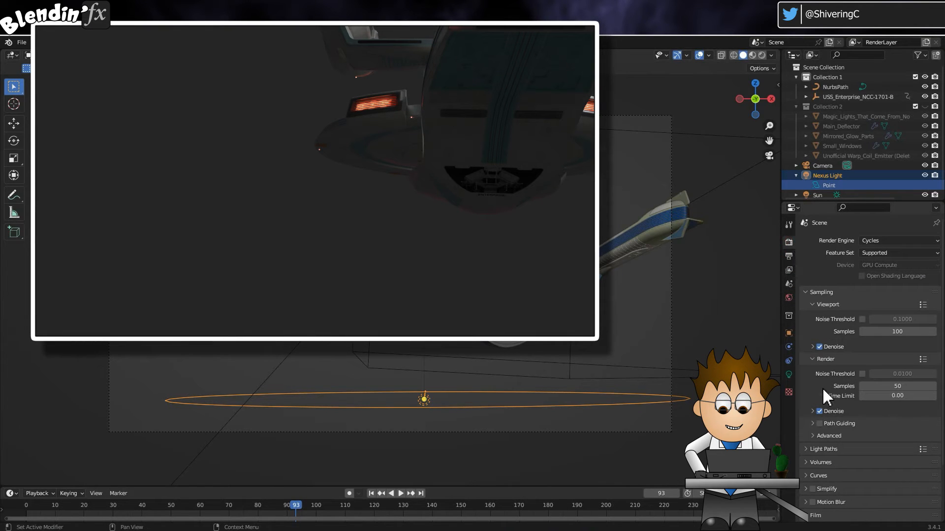
{"action": "scroll", "coordinate": [812, 462], "scroll_direction": "down", "scroll_amount": 3}
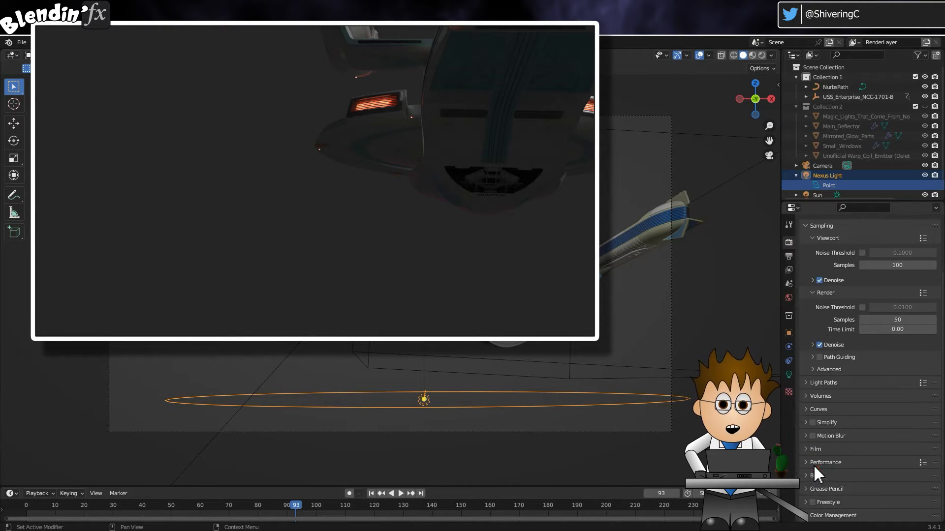
{"action": "scroll", "coordinate": [805, 345], "scroll_direction": "up", "scroll_amount": 3}
{"action": "left_click", "coordinate": [788, 257]}
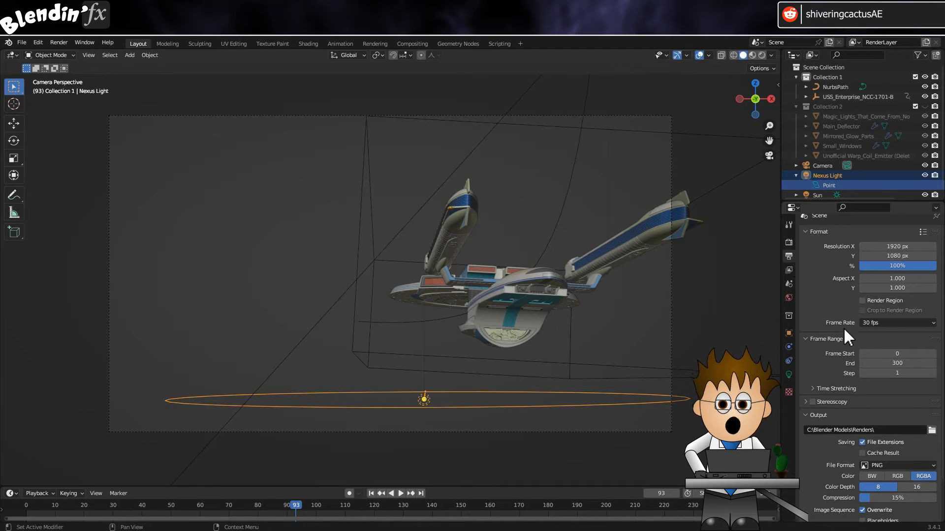
{"action": "left_click", "coordinate": [788, 242]}
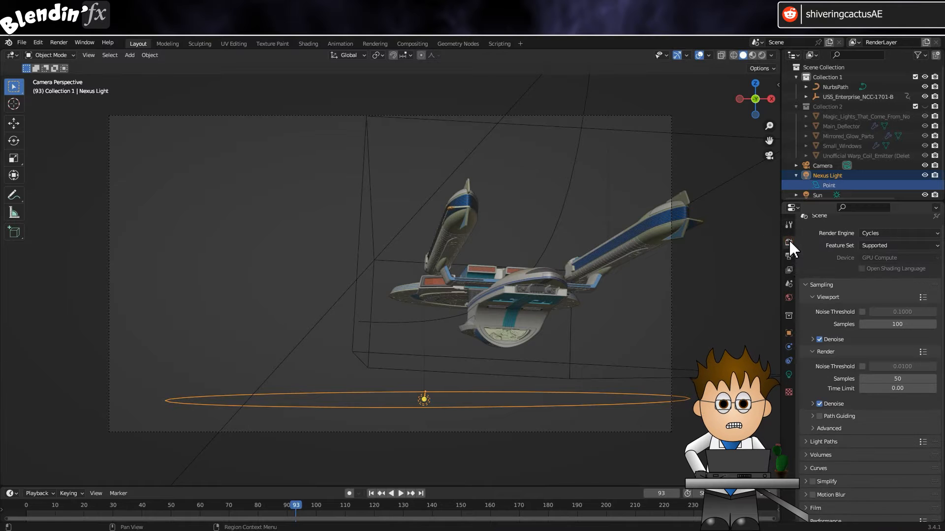
{"action": "left_click", "coordinate": [806, 449]}
{"action": "scroll", "coordinate": [824, 384], "scroll_direction": "down", "scroll_amount": 3}
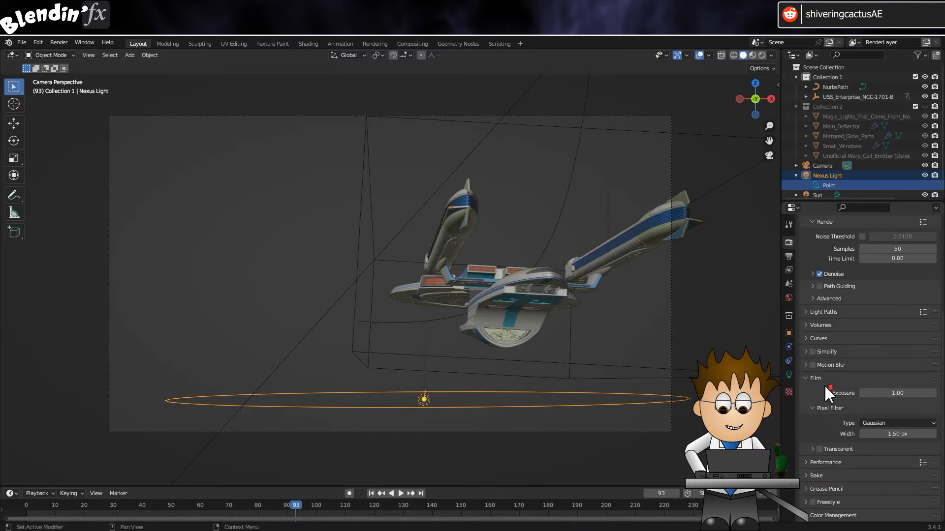
{"action": "left_click", "coordinate": [819, 449]}
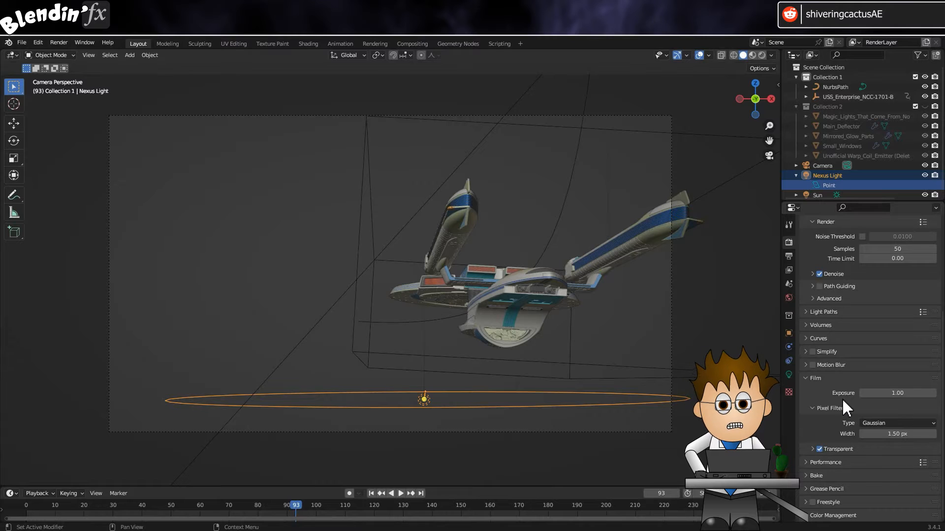
Try a Cycles viewport sample count of 50 and undo the change.
{"action": "scroll", "coordinate": [842, 398], "scroll_direction": "up", "scroll_amount": 4}
{"action": "scroll", "coordinate": [845, 403], "scroll_direction": "up", "scroll_amount": 3}
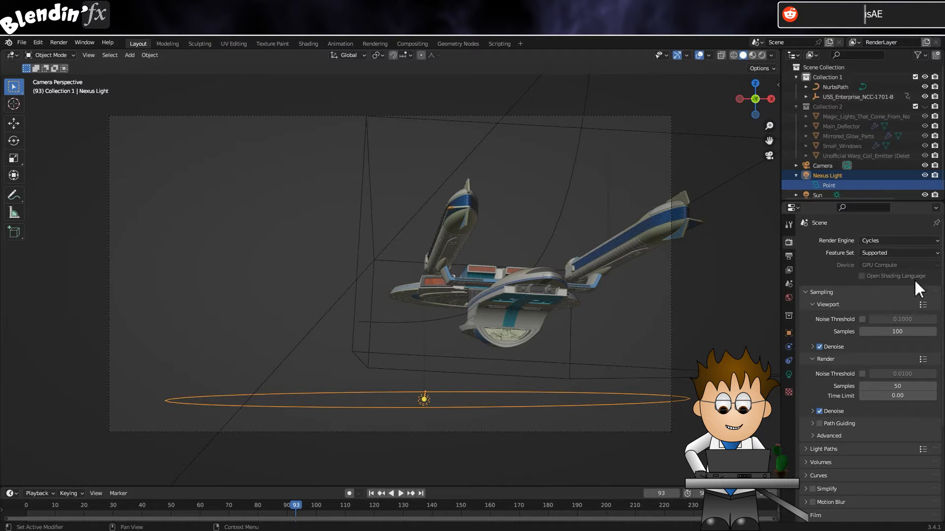
{"action": "left_click", "coordinate": [896, 332]}
{"action": "type", "text": "5"}
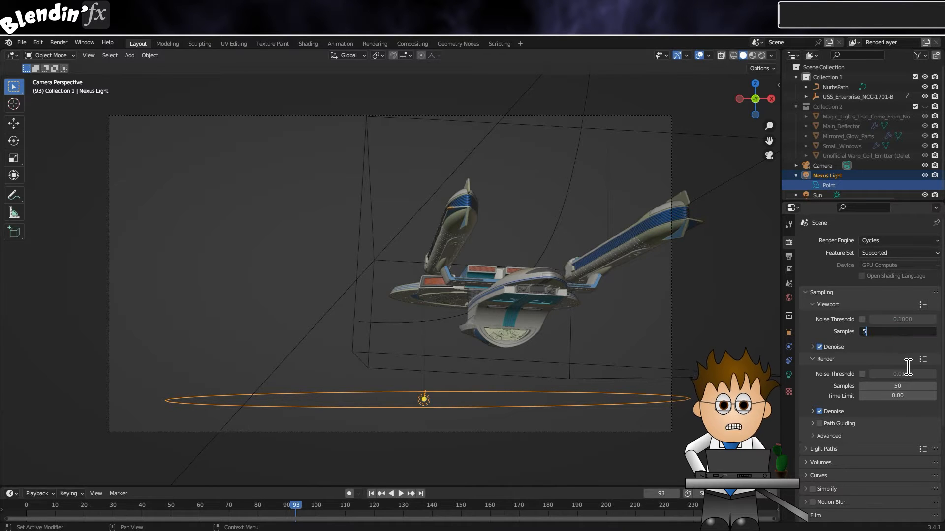
{"action": "type", "text": "0"}
{"action": "key", "text": "Return"}
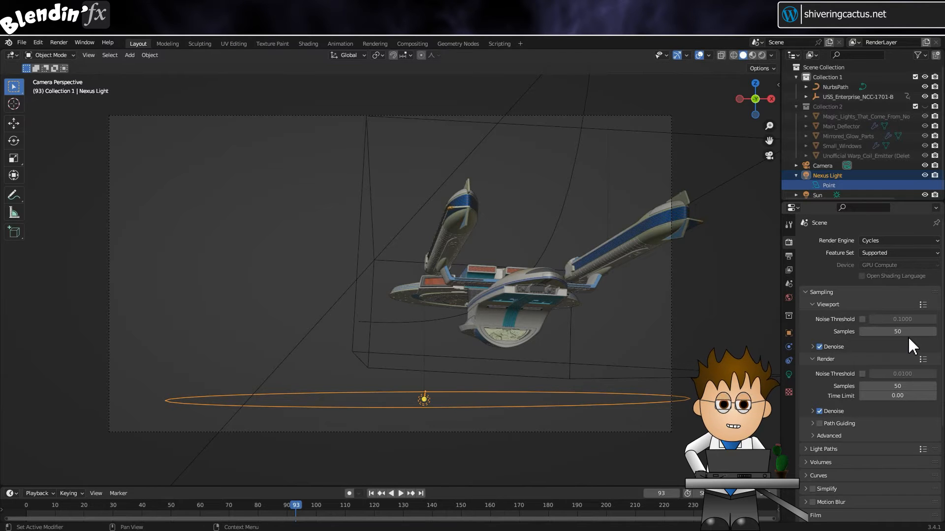
{"action": "key", "text": "ctrl+z"}
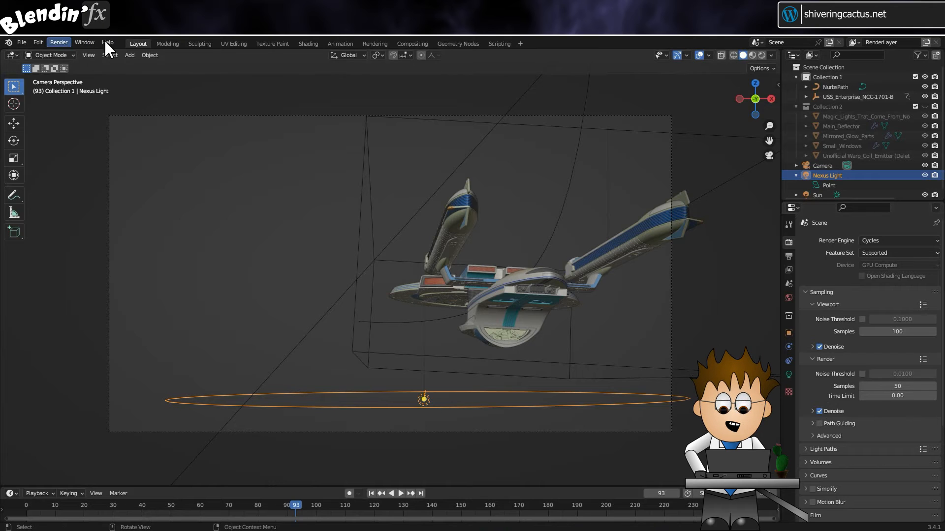
Render the current frame as a still image, and start rendering the full animation.
{"action": "left_click", "coordinate": [58, 42]}
{"action": "left_click", "coordinate": [81, 52]}
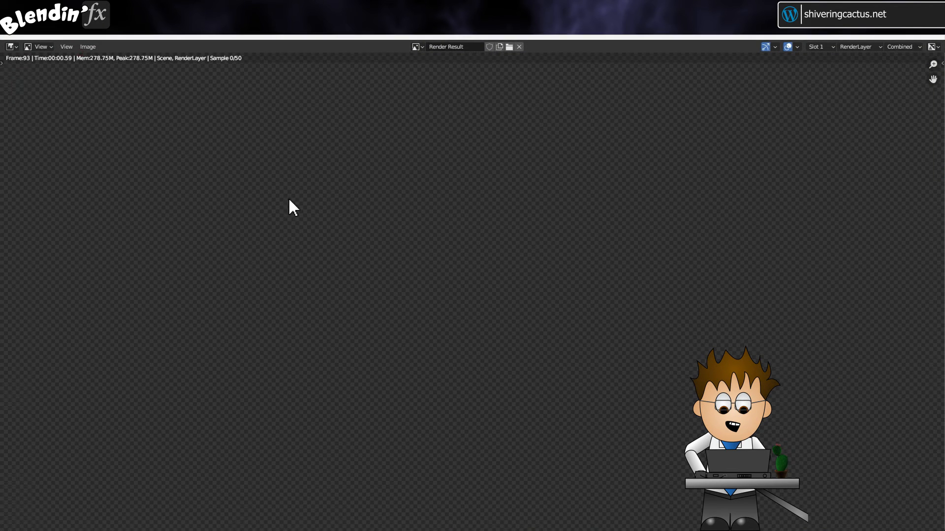
{"action": "left_click", "coordinate": [87, 46]}
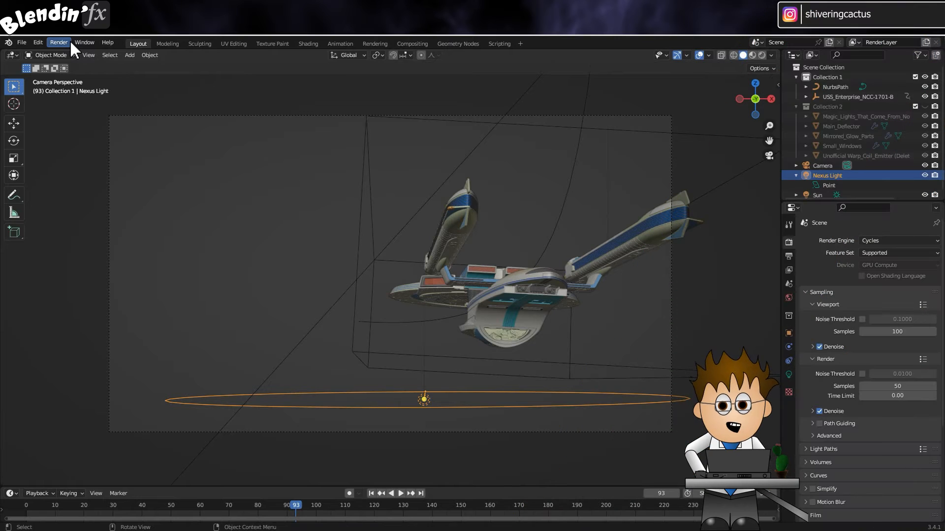
{"action": "left_click", "coordinate": [59, 42]}
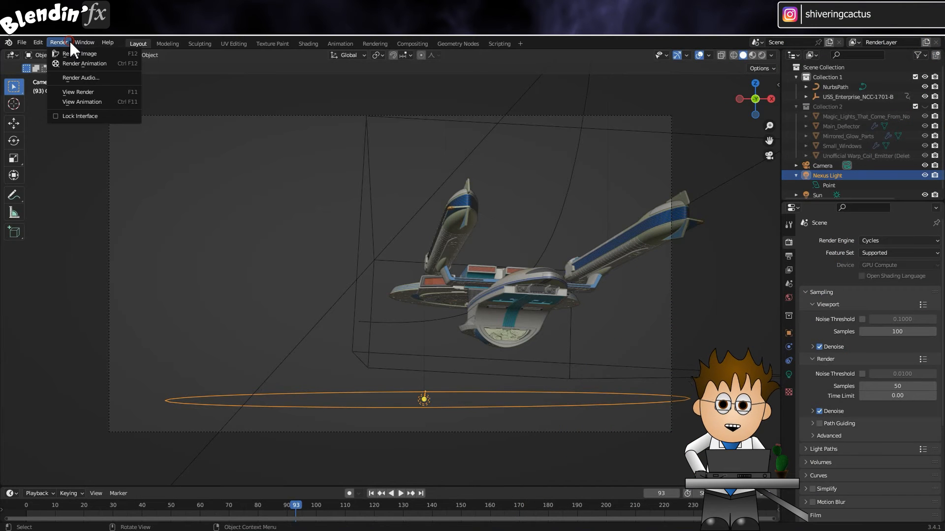
{"action": "left_click", "coordinate": [89, 64]}
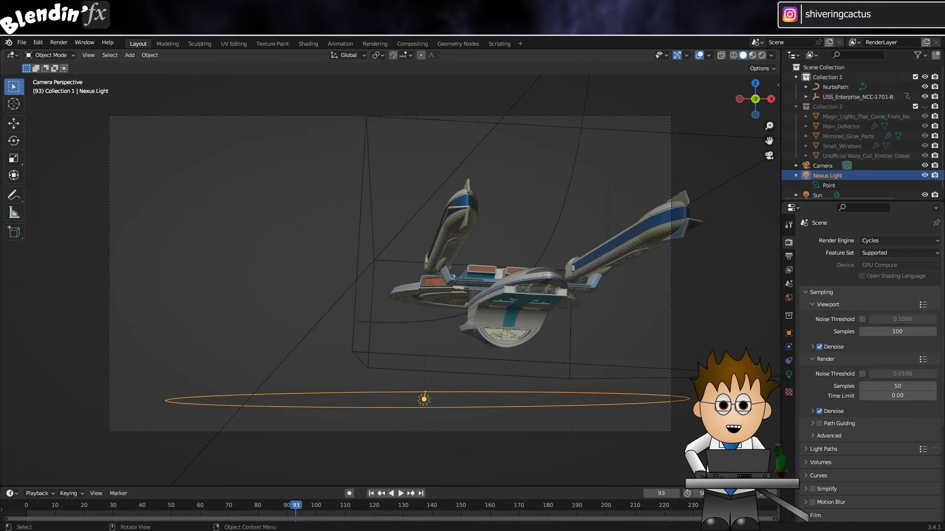
Include the Ambient Occlusion pass in the RenderLayer view layer, and display the AO pass in the rendered image.
{"action": "left_click", "coordinate": [789, 271]}
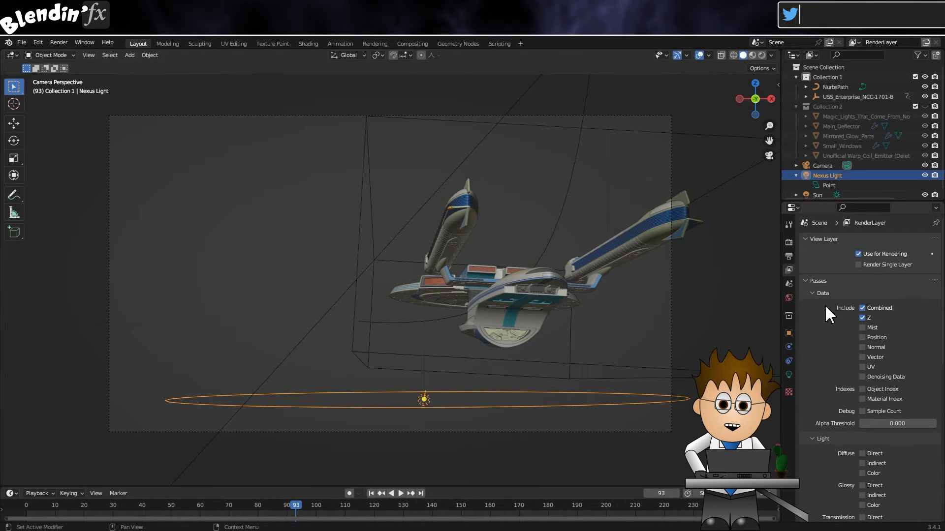
{"action": "scroll", "coordinate": [888, 332], "scroll_direction": "down", "scroll_amount": 7}
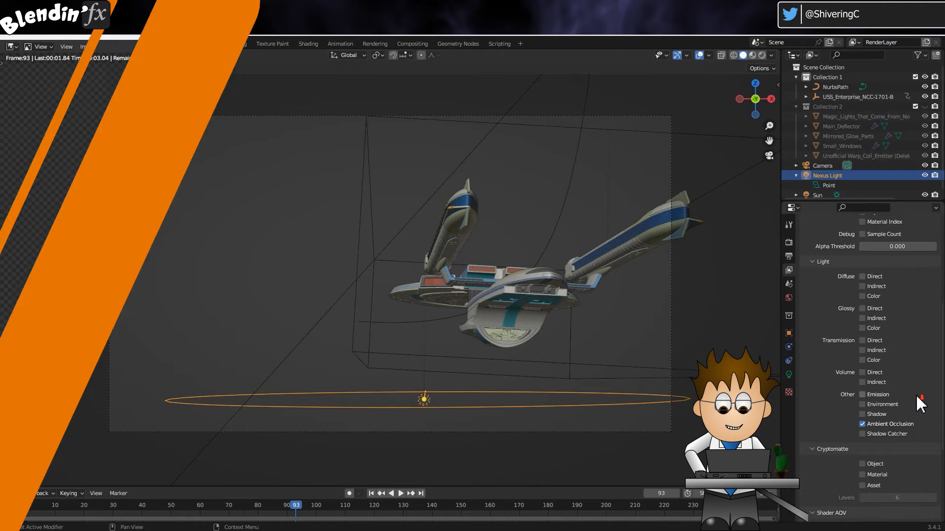
{"action": "left_click", "coordinate": [910, 48]}
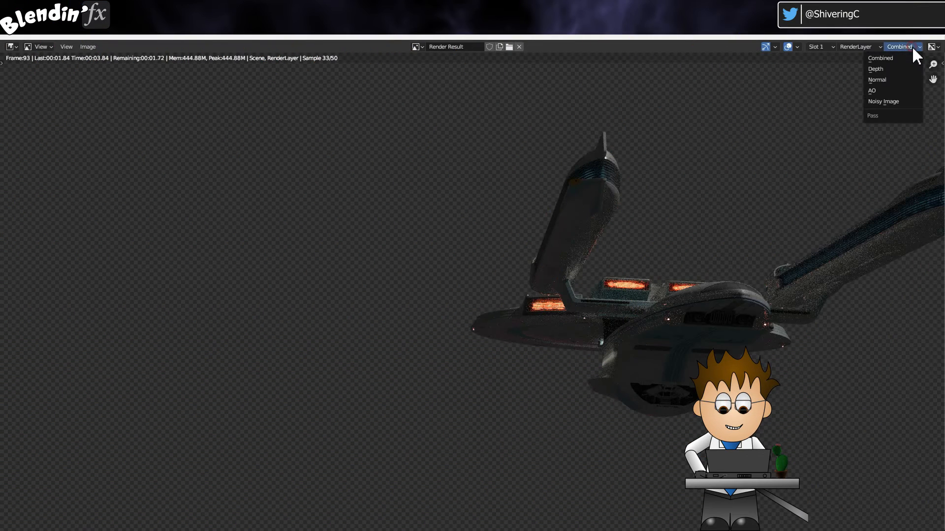
{"action": "left_click", "coordinate": [912, 90]}
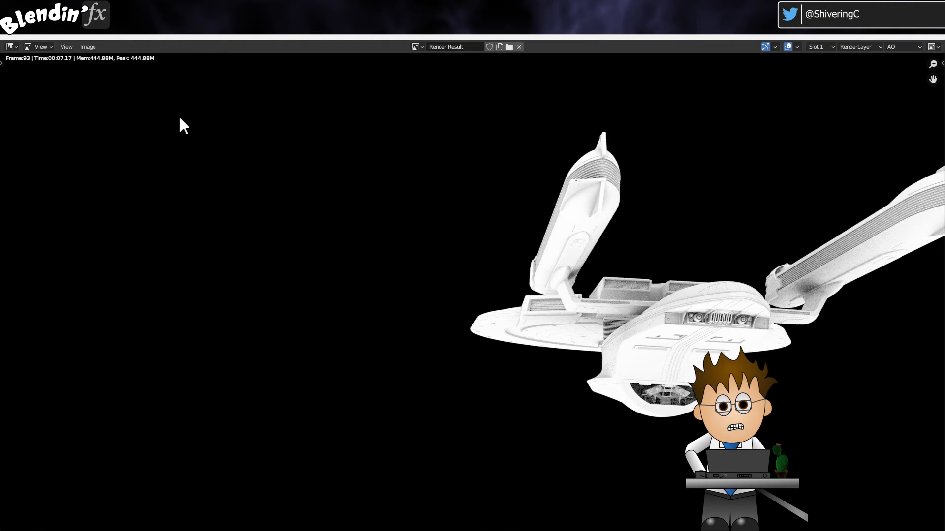
{"action": "left_click", "coordinate": [87, 47]}
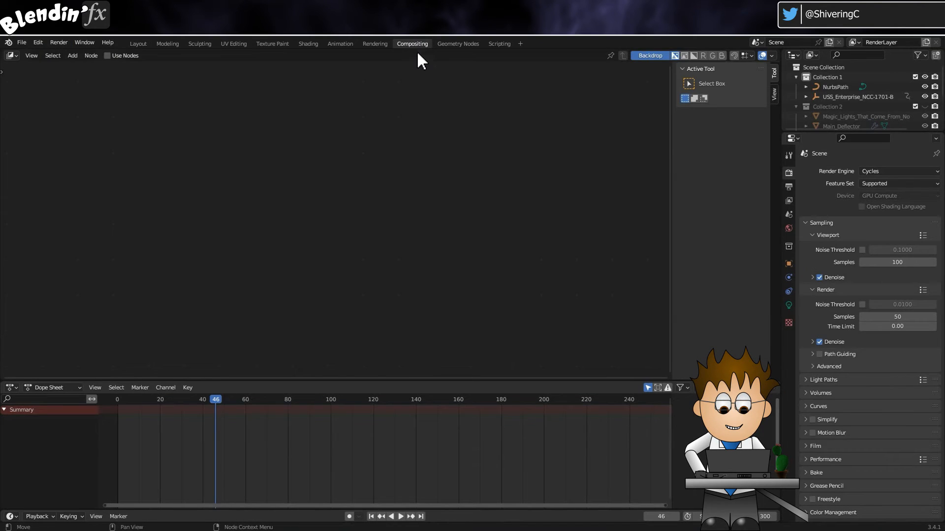
{"action": "left_click", "coordinate": [69, 58]}
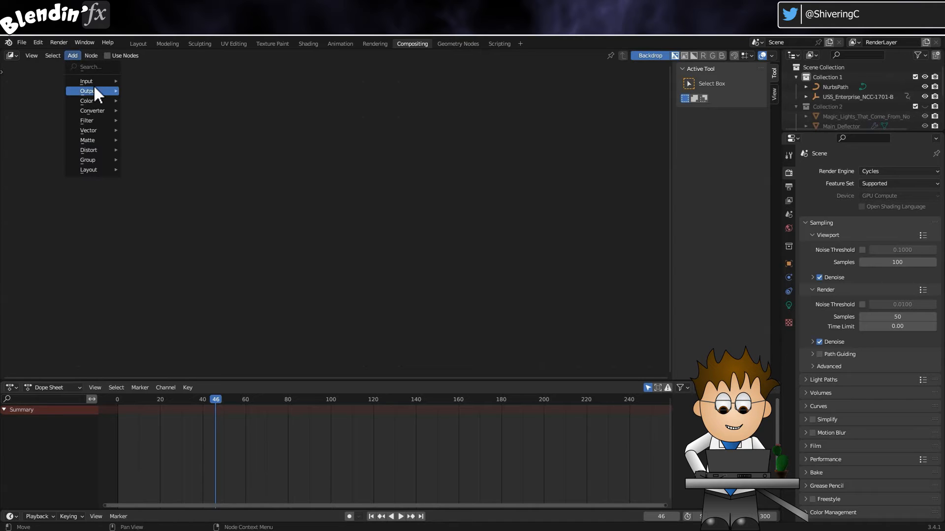
{"action": "mouse_move", "coordinate": [99, 90]}
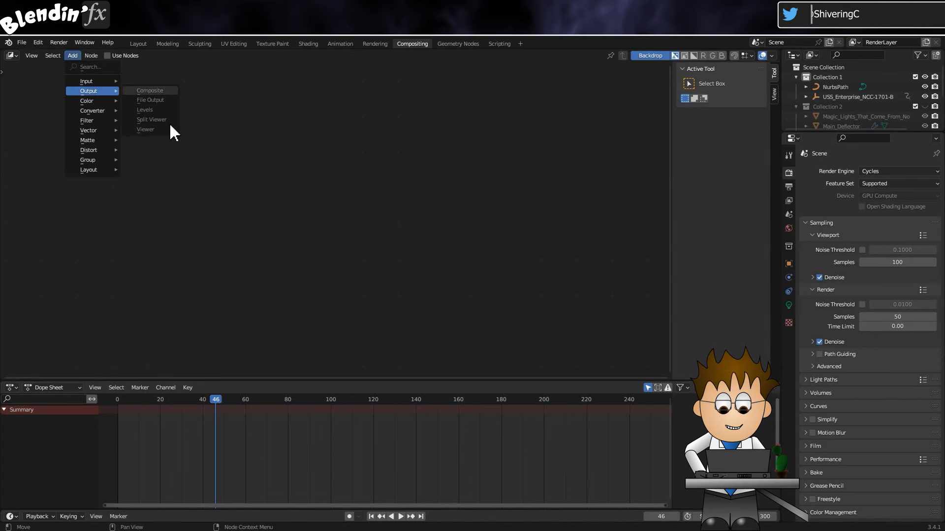
{"action": "left_click", "coordinate": [203, 104]}
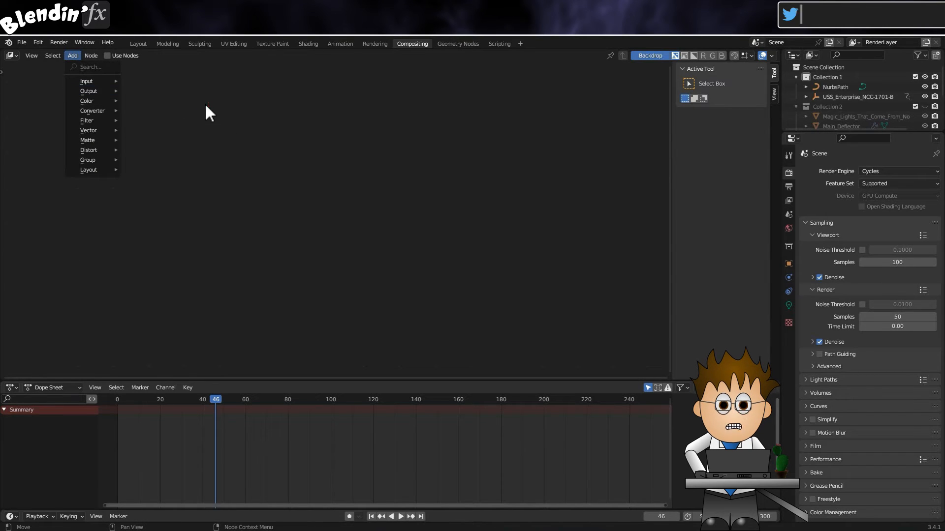
{"action": "left_click", "coordinate": [192, 101]}
Enable Use Nodes for the scene's compositor and make room beside the Render Layers and Composite nodes.
{"action": "left_click", "coordinate": [107, 56]}
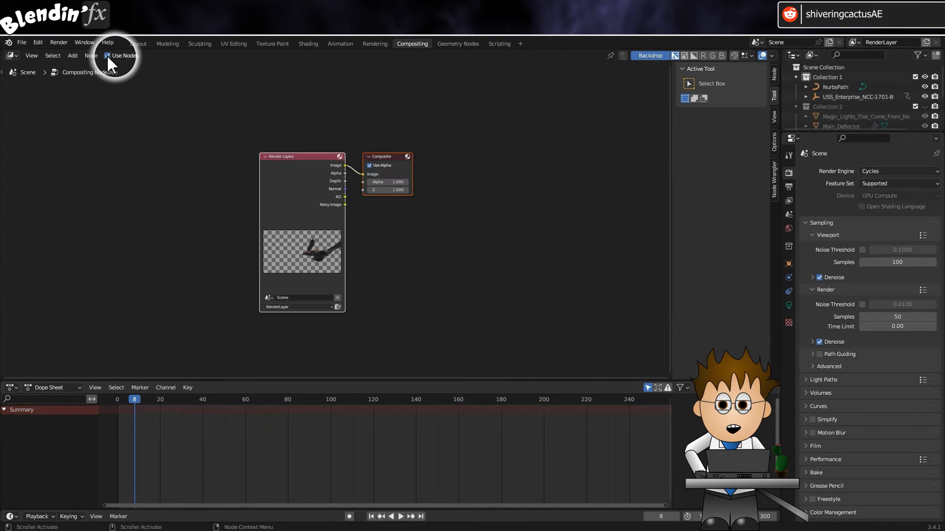
{"action": "scroll", "coordinate": [389, 284], "scroll_direction": "up", "scroll_amount": 3}
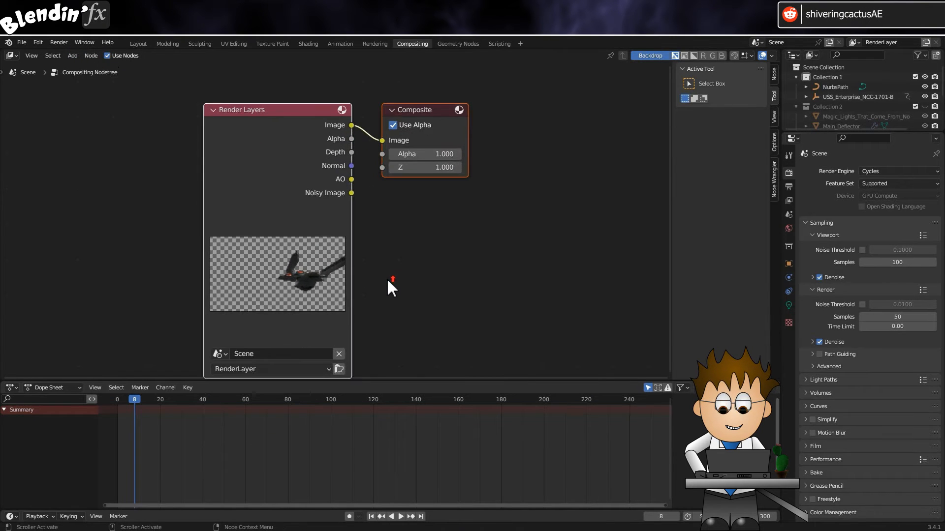
{"action": "scroll", "coordinate": [388, 282], "scroll_direction": "down", "scroll_amount": 1}
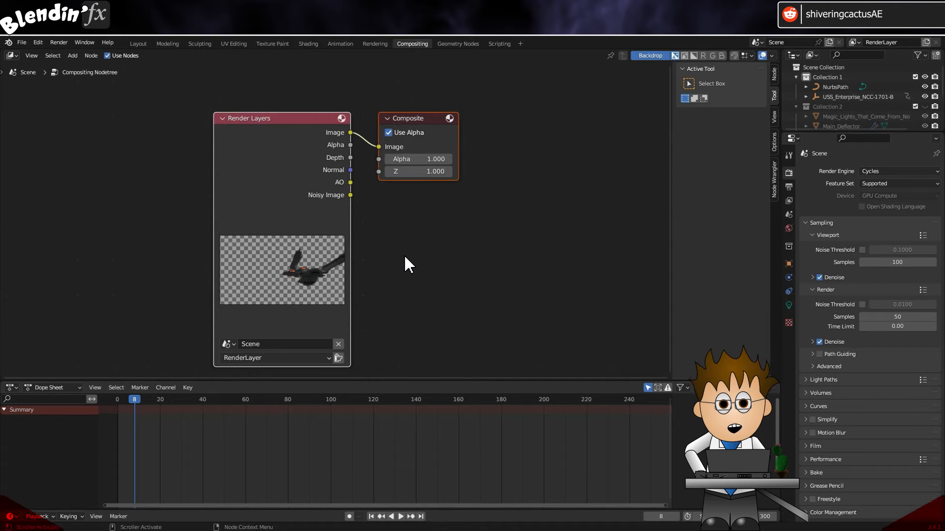
{"action": "scroll", "coordinate": [405, 250], "scroll_direction": "down", "scroll_amount": 1}
{"action": "middle_click_drag", "start_coordinate": [426, 250], "coordinate": [320, 240]}
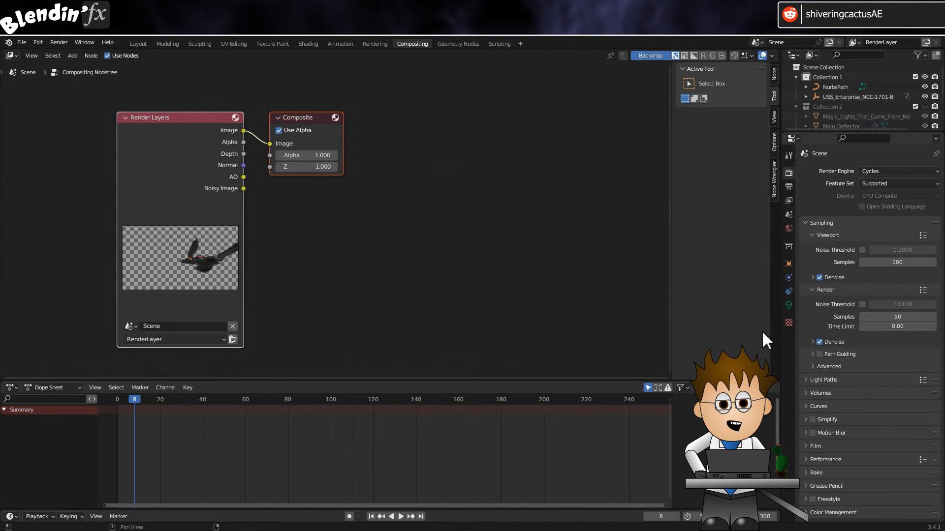
Include the Emission and Environment passes in the RenderLayer view layer.
{"action": "left_click", "coordinate": [789, 201]}
{"action": "scroll", "coordinate": [862, 404], "scroll_direction": "down", "scroll_amount": 10}
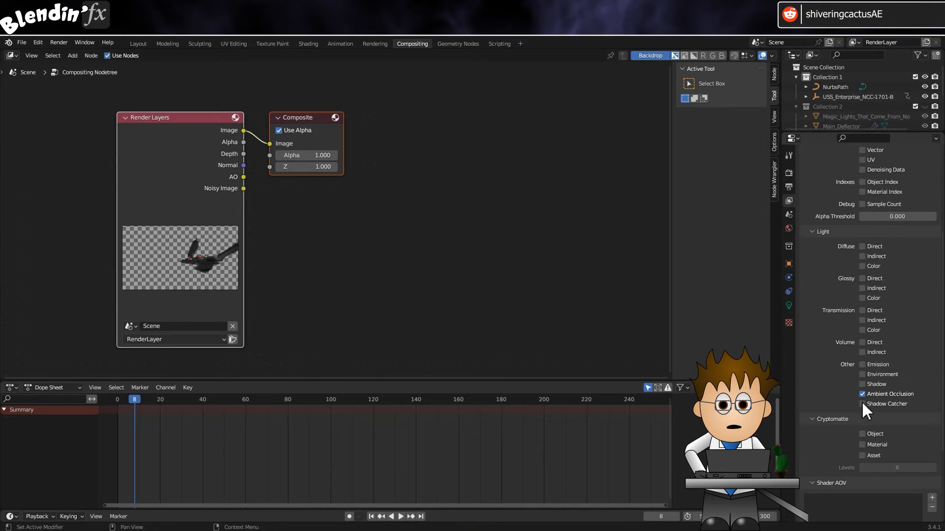
{"action": "left_click", "coordinate": [861, 389]}
{"action": "left_click", "coordinate": [863, 391]}
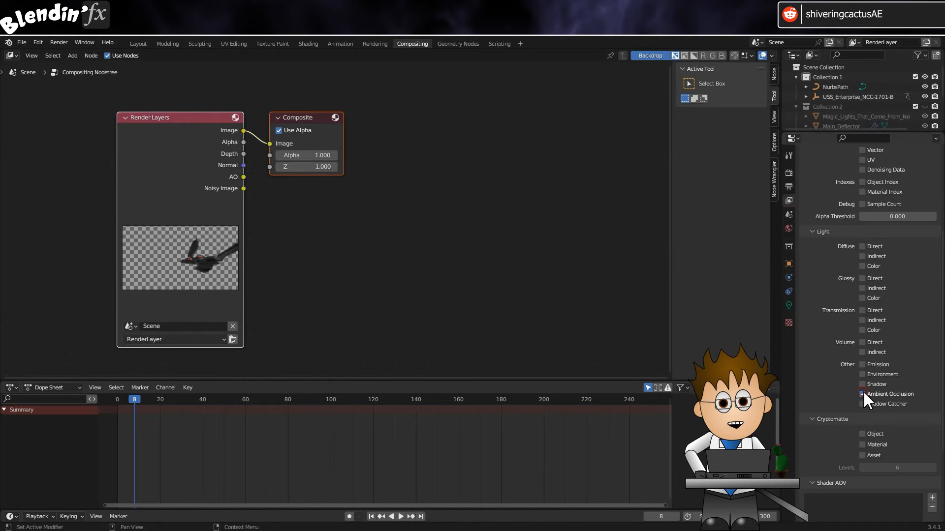
{"action": "left_click", "coordinate": [863, 365]}
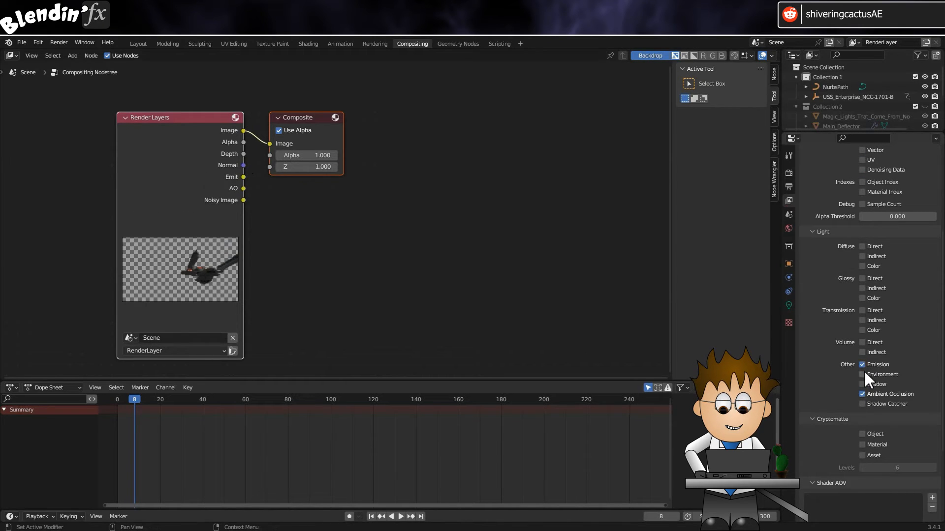
{"action": "left_click", "coordinate": [862, 374]}
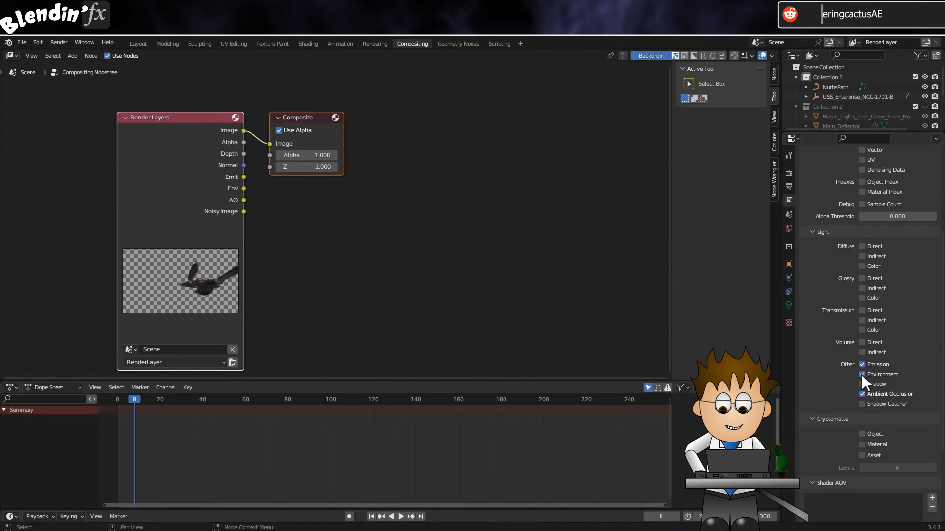
Add a File Output node below the Composite node, widen it to show its path, and link the AO pass to its Image input.
{"action": "left_click", "coordinate": [74, 56]}
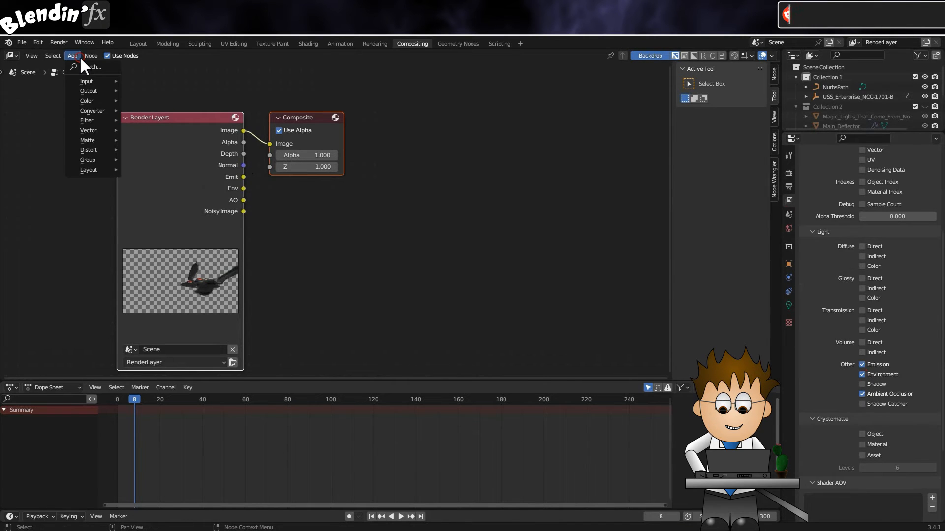
{"action": "mouse_move", "coordinate": [87, 91]}
{"action": "left_click", "coordinate": [132, 98]}
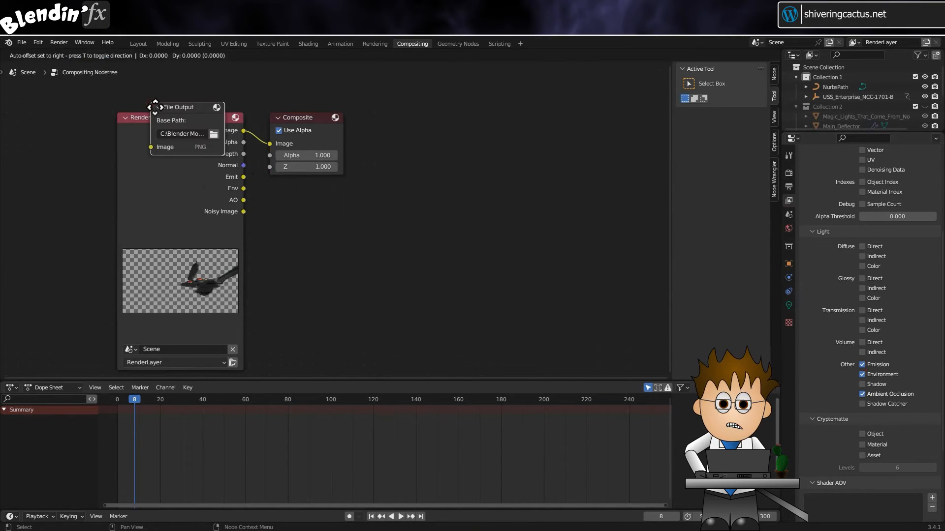
{"action": "left_click", "coordinate": [338, 190]}
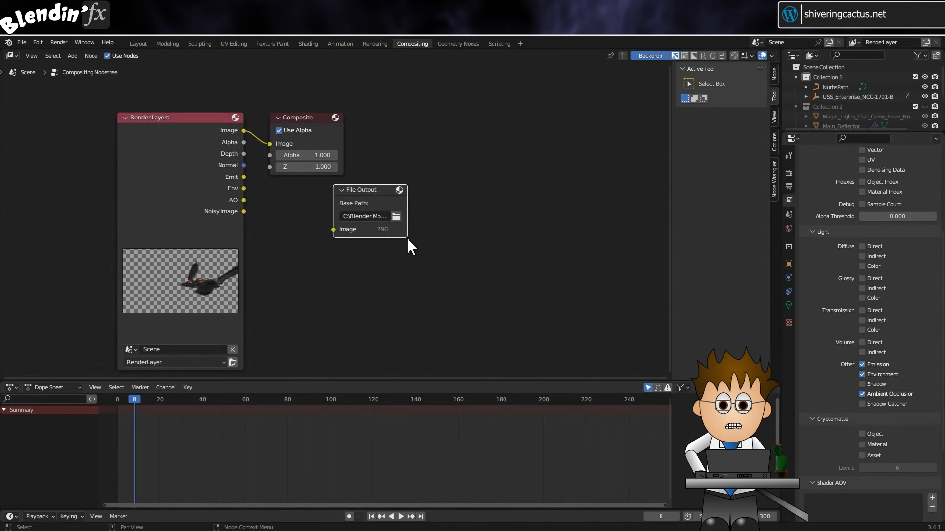
{"action": "left_click_drag", "start_coordinate": [407, 238], "coordinate": [528, 236]}
{"action": "left_click_drag", "start_coordinate": [333, 229], "coordinate": [243, 200]}
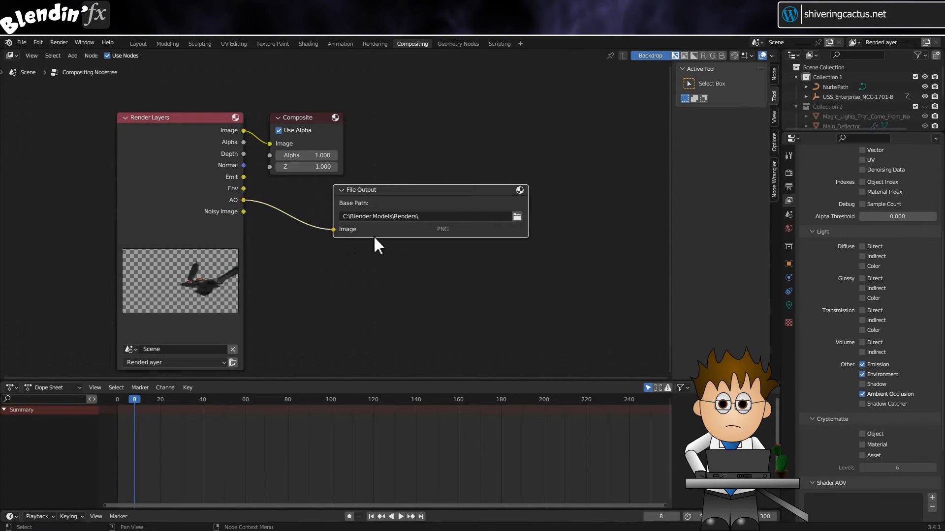
Add a second File Output node below the first, widen it, and link the Normal pass to its Image input.
{"action": "left_click", "coordinate": [77, 56]}
{"action": "mouse_move", "coordinate": [87, 91]}
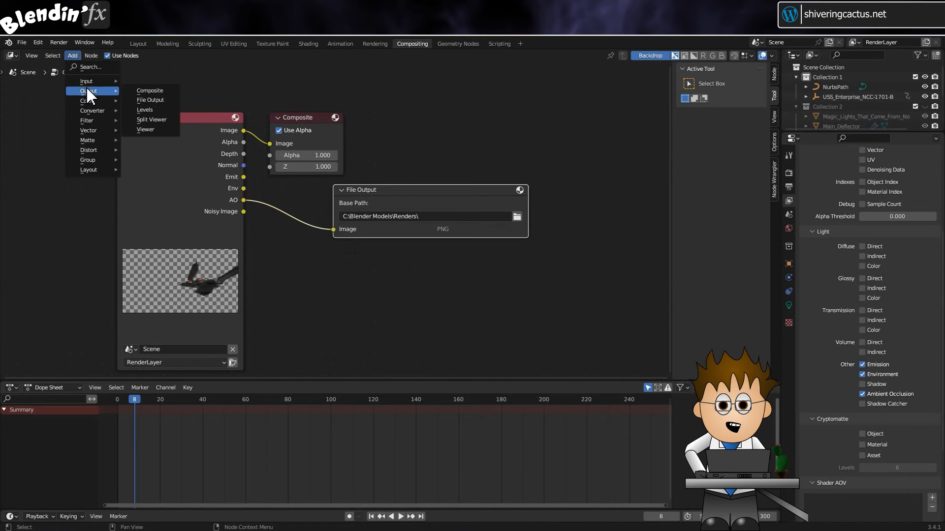
{"action": "left_click", "coordinate": [157, 100]}
{"action": "left_click", "coordinate": [365, 265]}
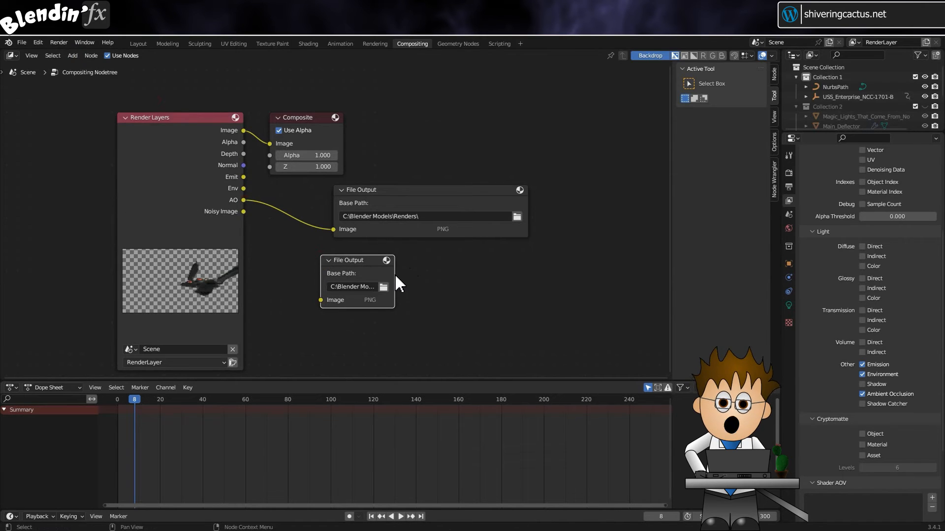
{"action": "left_click_drag", "start_coordinate": [398, 276], "coordinate": [535, 284]}
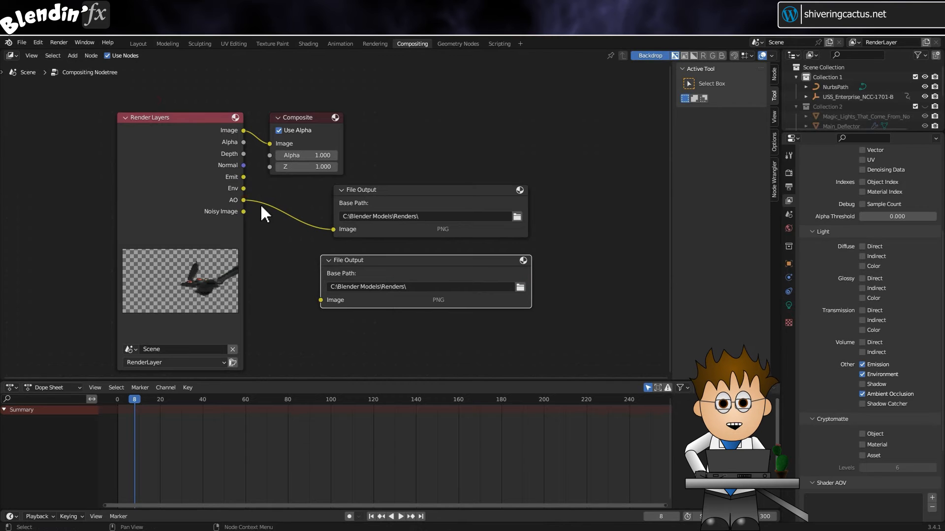
{"action": "left_click_drag", "start_coordinate": [243, 166], "coordinate": [321, 300]}
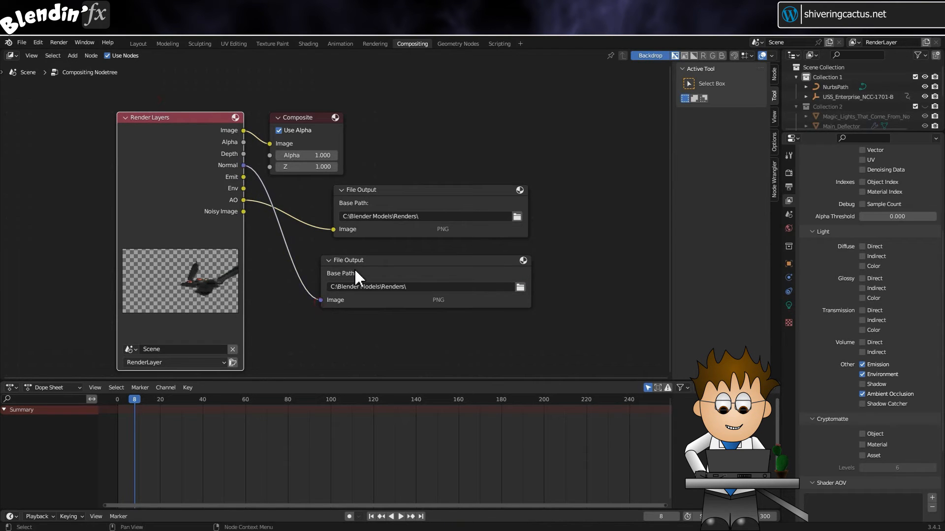
Rearrange the File Output nodes so the Normal output sits directly above the AO output.
{"action": "left_click_drag", "start_coordinate": [367, 266], "coordinate": [378, 258]}
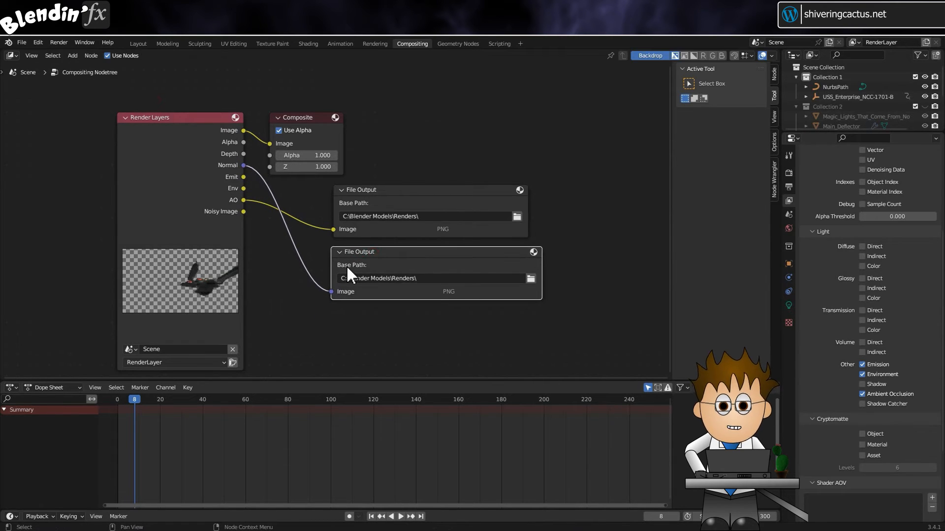
{"action": "left_click_drag", "start_coordinate": [381, 190], "coordinate": [375, 307]}
{"action": "left_click_drag", "start_coordinate": [386, 252], "coordinate": [379, 191]}
{"action": "left_click_drag", "start_coordinate": [393, 304], "coordinate": [389, 251]}
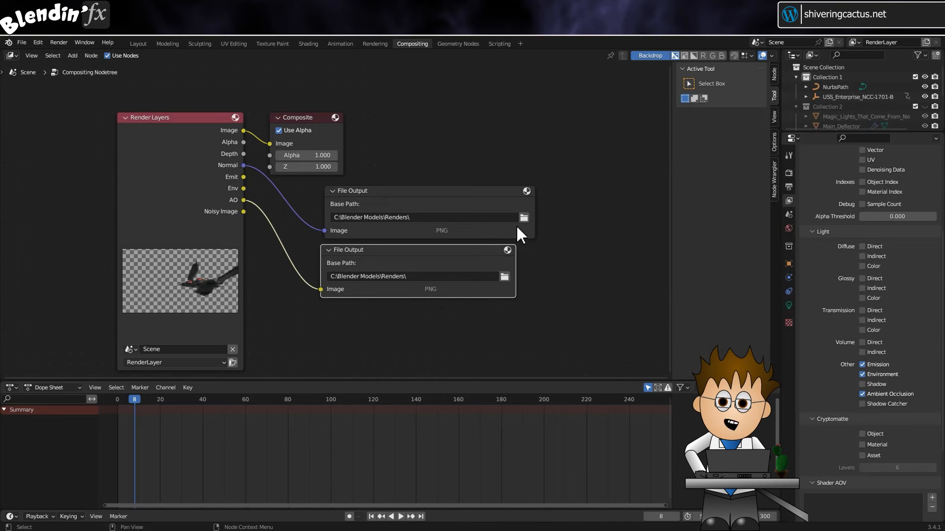
Set the Normal File Output node's base path to a new folder named Normal inside C:\Blender Models\Renders.
{"action": "left_click", "coordinate": [524, 216]}
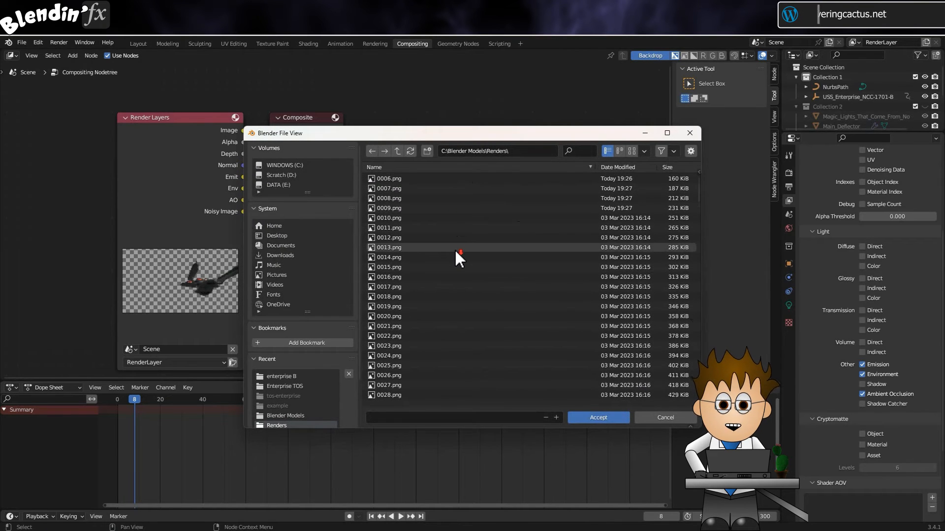
{"action": "left_click", "coordinate": [426, 151]}
{"action": "type", "text": "Normal"}
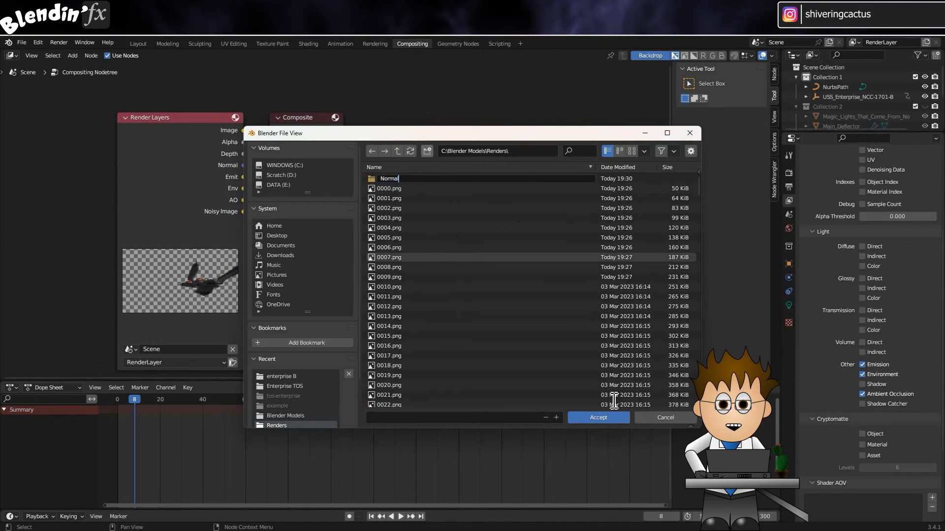
{"action": "left_click", "coordinate": [596, 423]}
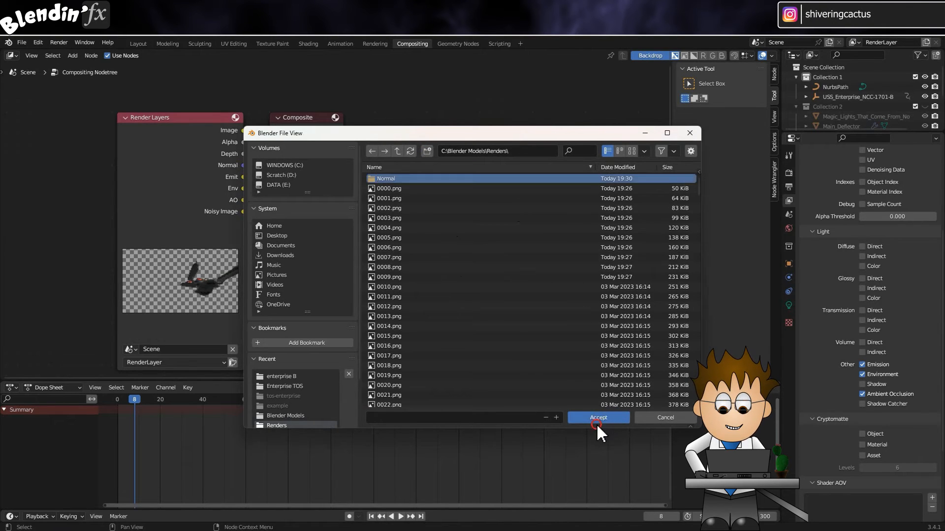
{"action": "double_click", "coordinate": [453, 179]}
{"action": "left_click", "coordinate": [598, 418]}
Set the AO File Output node's base path to a new Renders subfolder named Ambient Occulsion, and render the animation.
{"action": "left_click", "coordinate": [505, 276]}
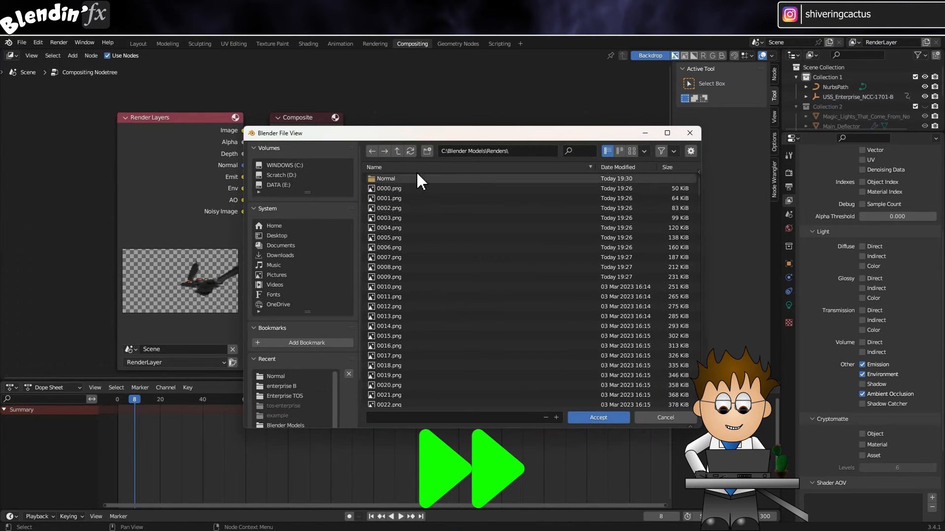
{"action": "left_click", "coordinate": [427, 151]}
{"action": "type", "text": "Ambient Occulsion"}
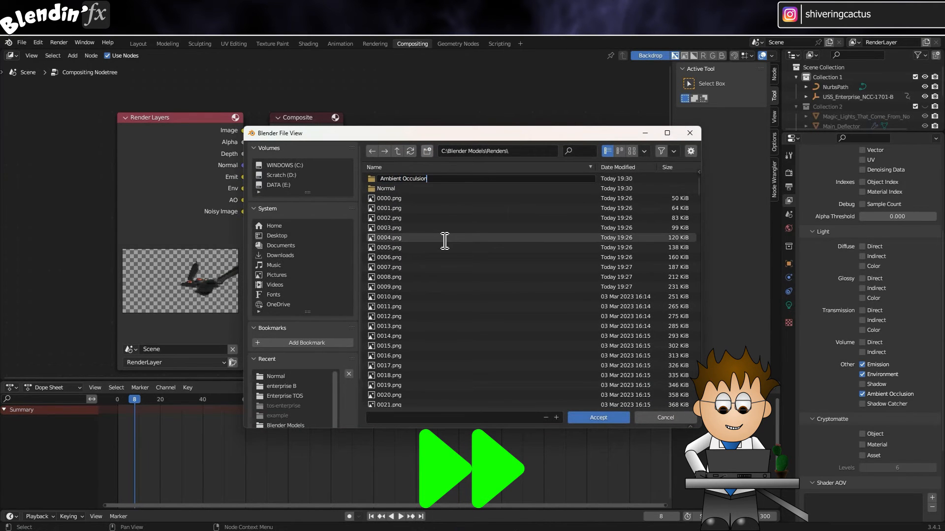
{"action": "key", "text": "Return"}
{"action": "double_click", "coordinate": [447, 179]}
{"action": "left_click", "coordinate": [598, 418]}
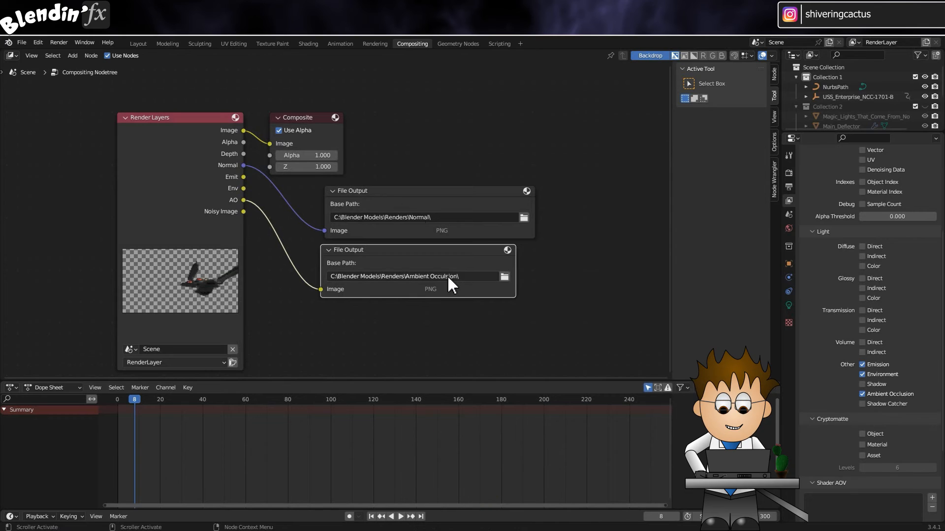
{"action": "left_click", "coordinate": [59, 43]}
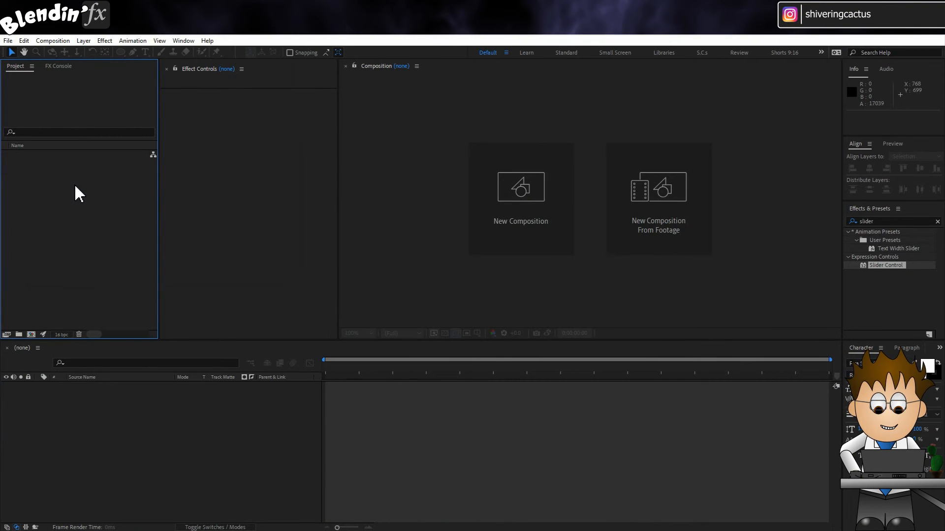
Switch to After Effects and import the main render from the Renders folder as a PNG sequence starting at 0000.png, using Import Multiple Files.
{"action": "left_click", "coordinate": [7, 41]}
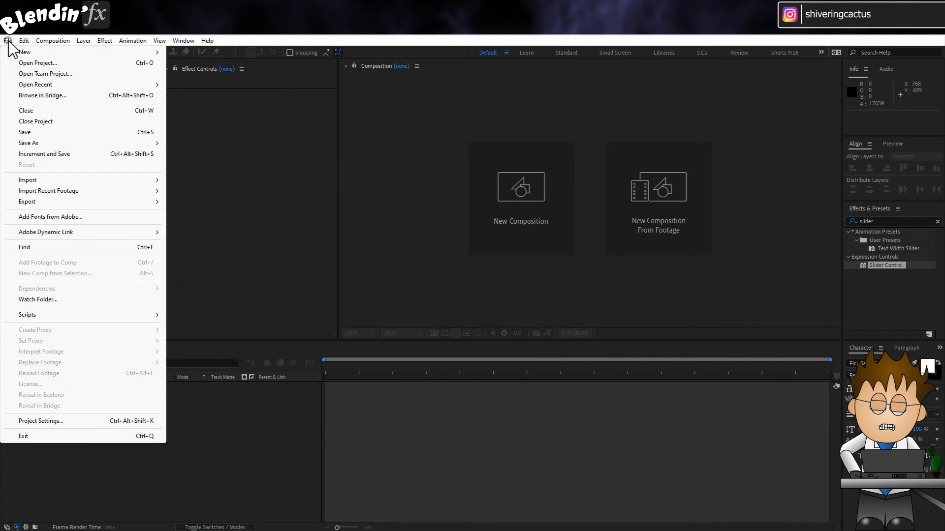
{"action": "left_click", "coordinate": [30, 180]}
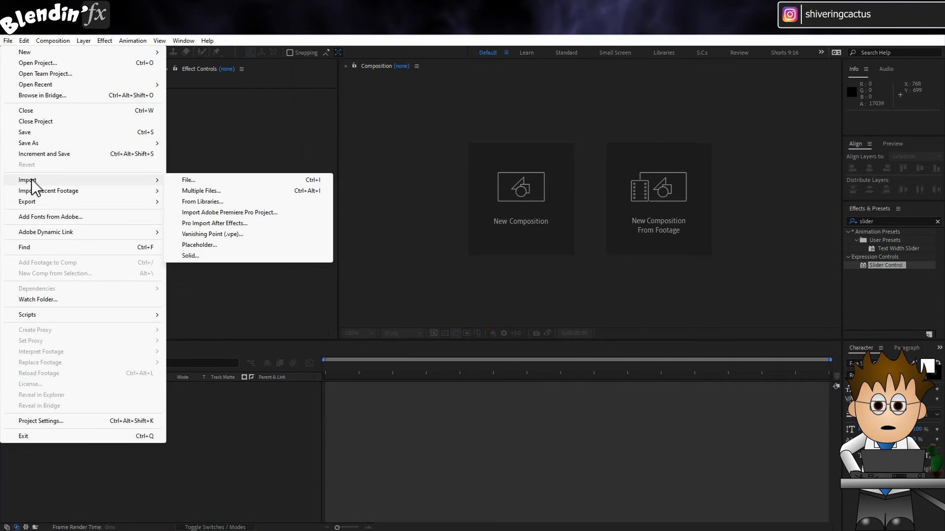
{"action": "left_click", "coordinate": [317, 197]}
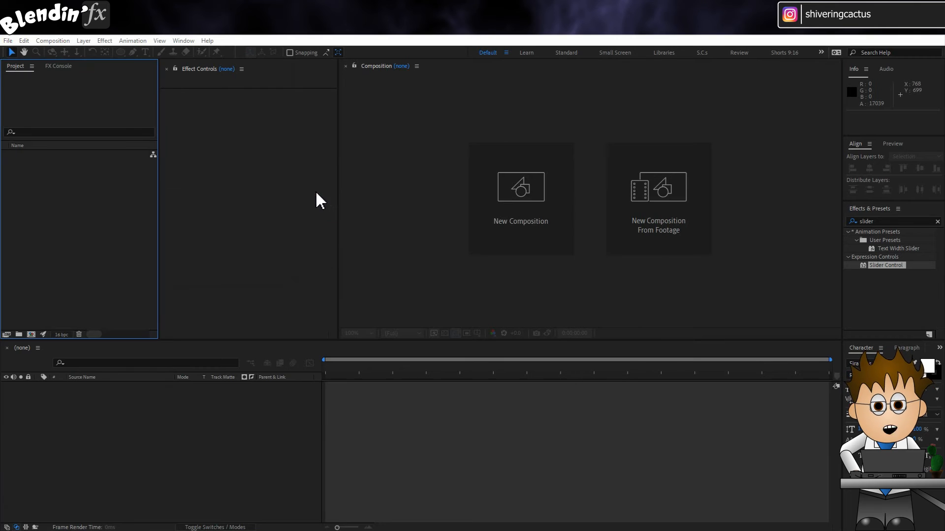
{"action": "left_click", "coordinate": [409, 179]}
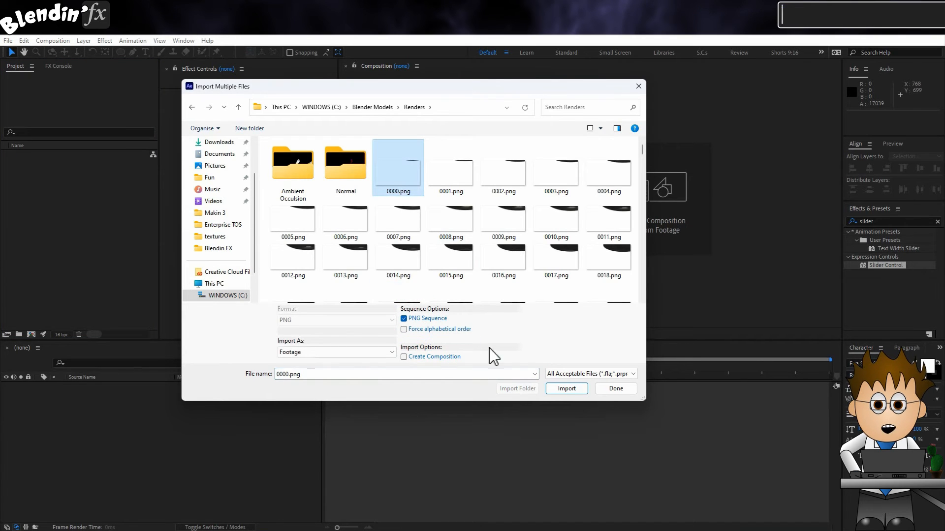
{"action": "left_click", "coordinate": [561, 391]}
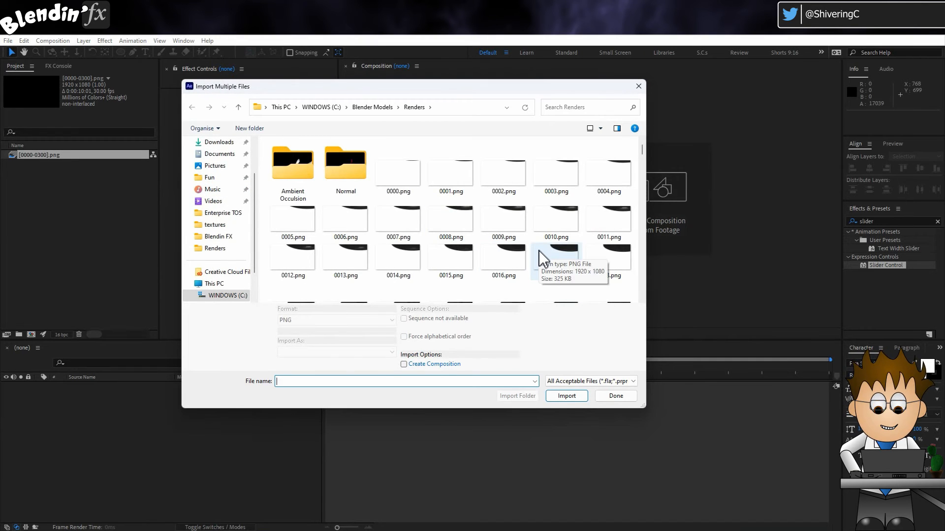
Import the PNG sequence starting at Image0000.png from the Ambient Occulsion folder.
{"action": "double_click", "coordinate": [298, 173]}
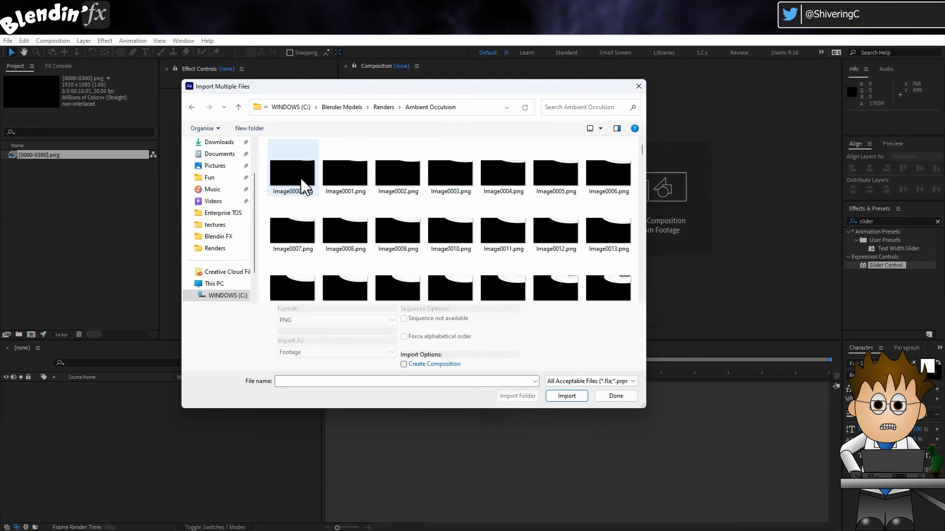
{"action": "left_click", "coordinate": [300, 182]}
{"action": "left_click", "coordinate": [566, 389]}
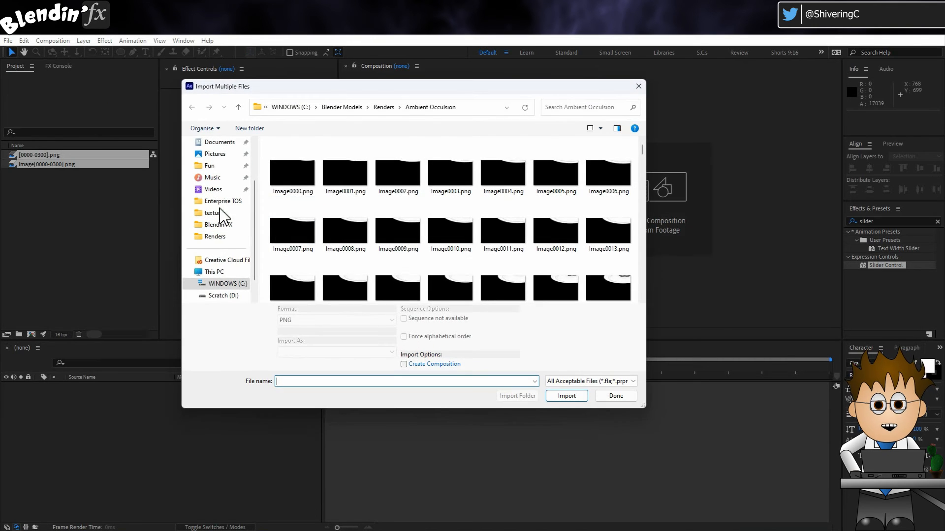
Import the PNG sequence starting at Image0000.png from the Normal folder and finish importing.
{"action": "left_click", "coordinate": [383, 107]}
{"action": "double_click", "coordinate": [344, 170]}
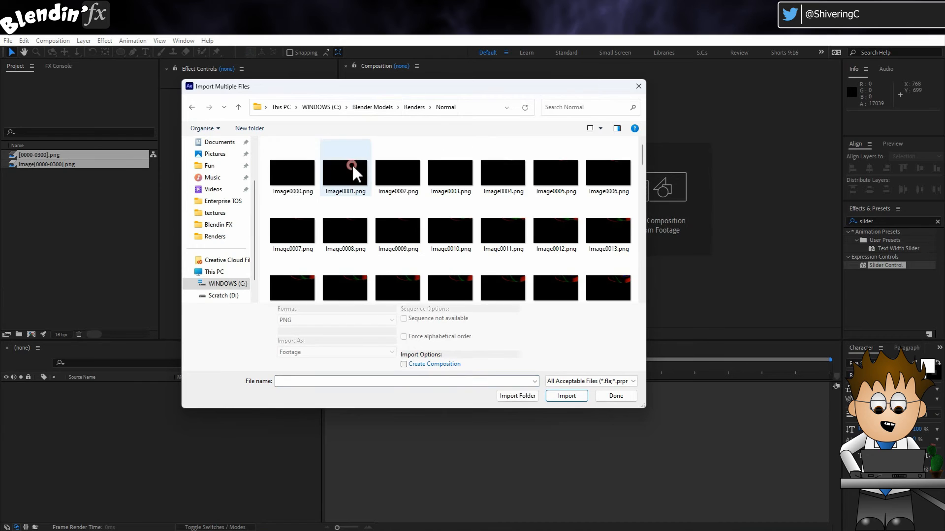
{"action": "left_click", "coordinate": [306, 175]}
{"action": "left_click", "coordinate": [567, 397]}
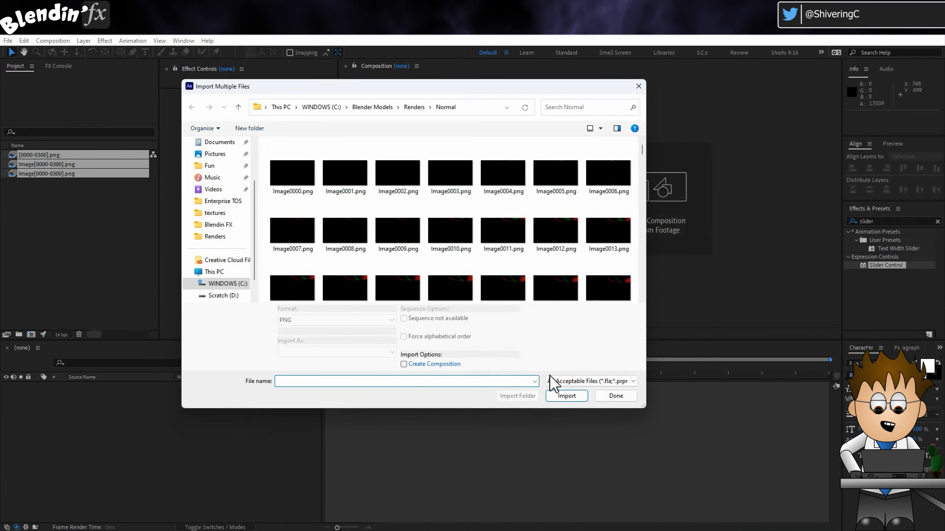
{"action": "left_click", "coordinate": [626, 396]}
Create a composition from the main [0000-0300].png sequence and check its transparency at 0:00:03:04 with the transparency grid.
{"action": "left_click_drag", "start_coordinate": [49, 155], "coordinate": [29, 340]}
{"action": "left_click_drag", "start_coordinate": [345, 367], "coordinate": [482, 367]}
{"action": "left_click", "coordinate": [445, 334]}
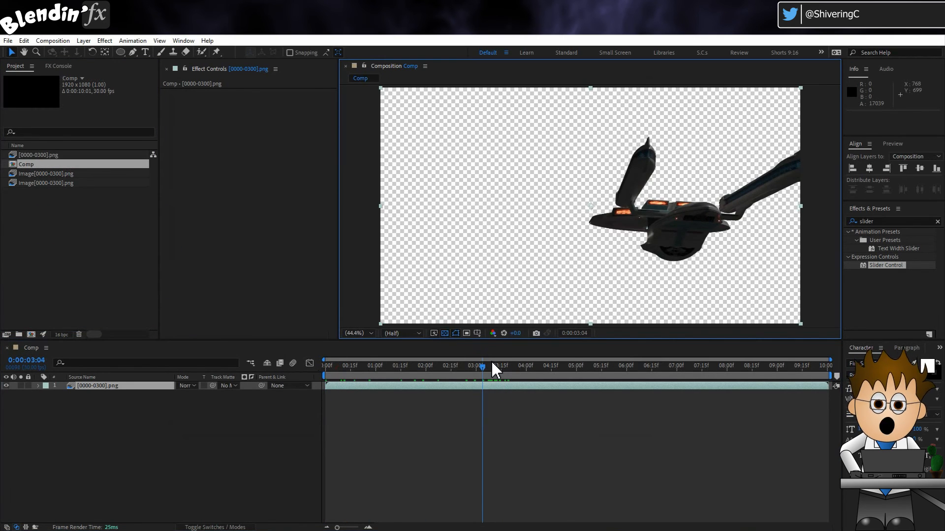
{"action": "left_click", "coordinate": [444, 333]}
Place the ambient occlusion sequence above the main render layer, preview it at 0:00:01:29, and rename the layer AO.
{"action": "left_click_drag", "start_coordinate": [42, 173], "coordinate": [84, 390]}
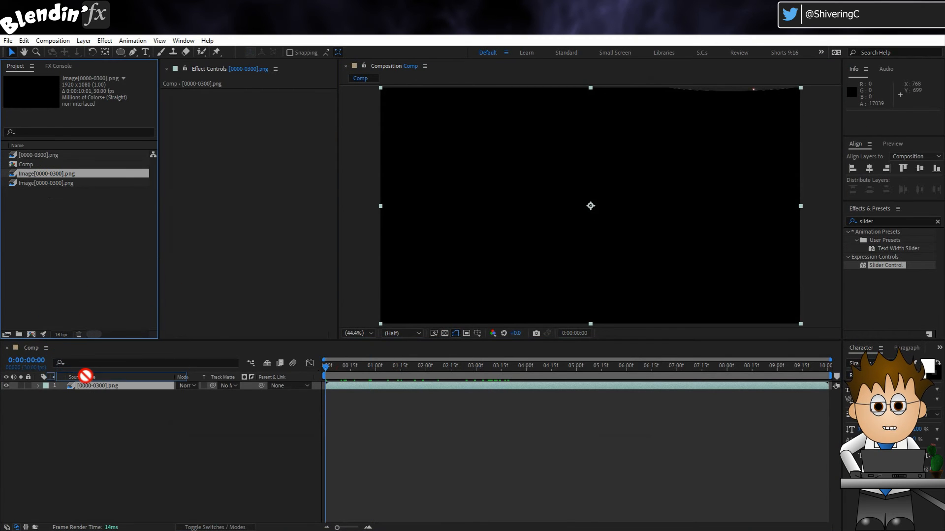
{"action": "left_click_drag", "start_coordinate": [363, 373], "coordinate": [427, 377]}
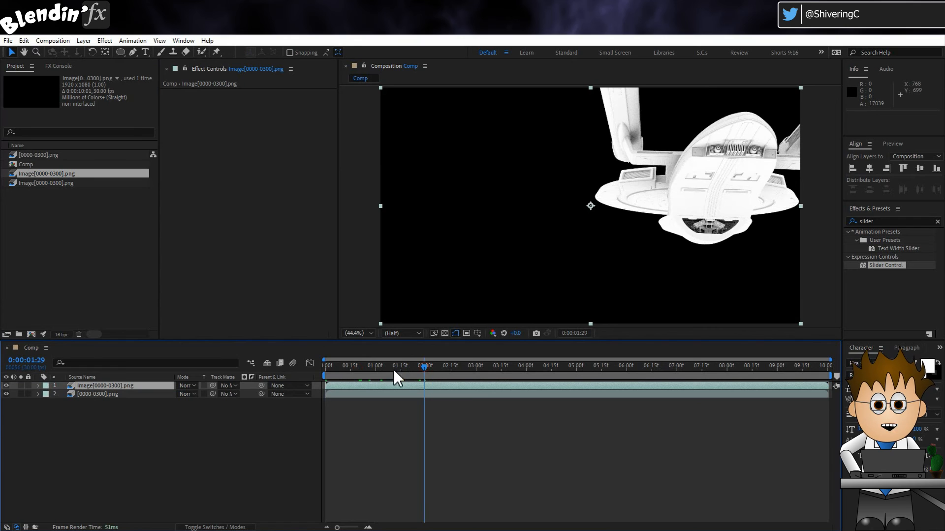
{"action": "key", "text": "Return"}
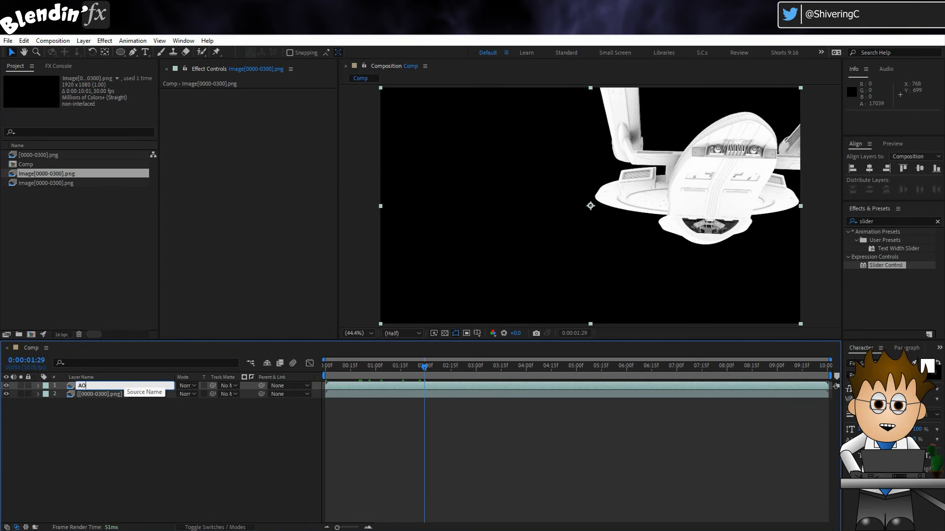
{"action": "type", "text": "AO"}
{"action": "key", "text": "Return"}
Set the AO layer's blending mode to Multiply and inspect the ship at 100% magnification.
{"action": "left_click", "coordinate": [187, 386]}
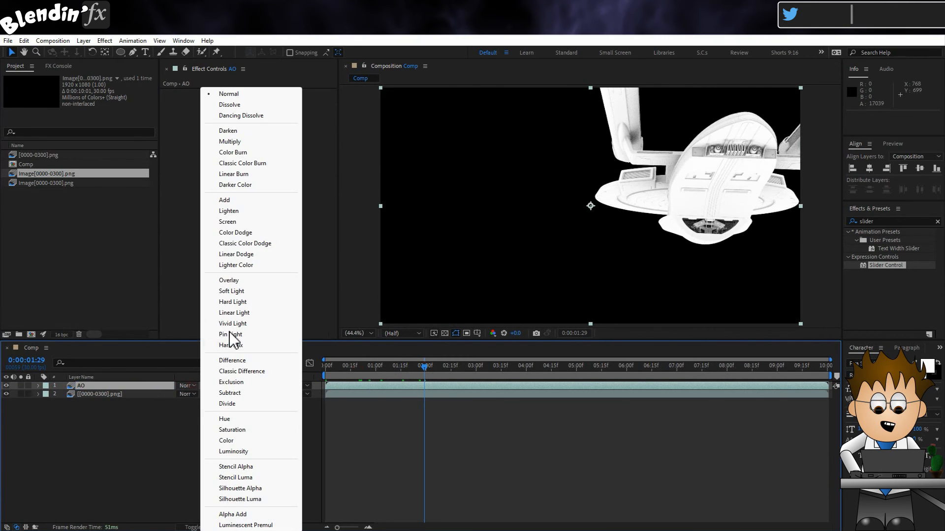
{"action": "left_click", "coordinate": [229, 142]}
{"action": "key", "text": "slash"}
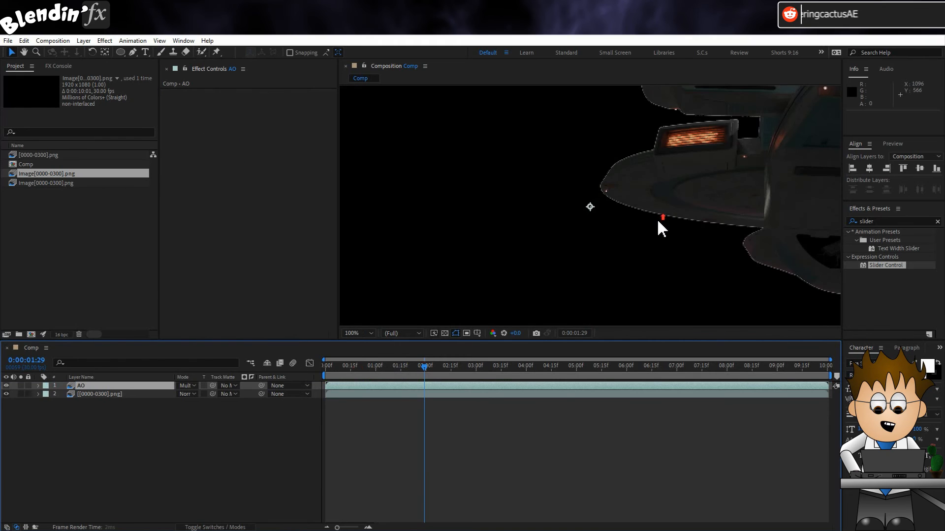
Lower the AO layer's opacity to 55%, judging its shading on the ship's underside.
{"action": "key", "text": "t"}
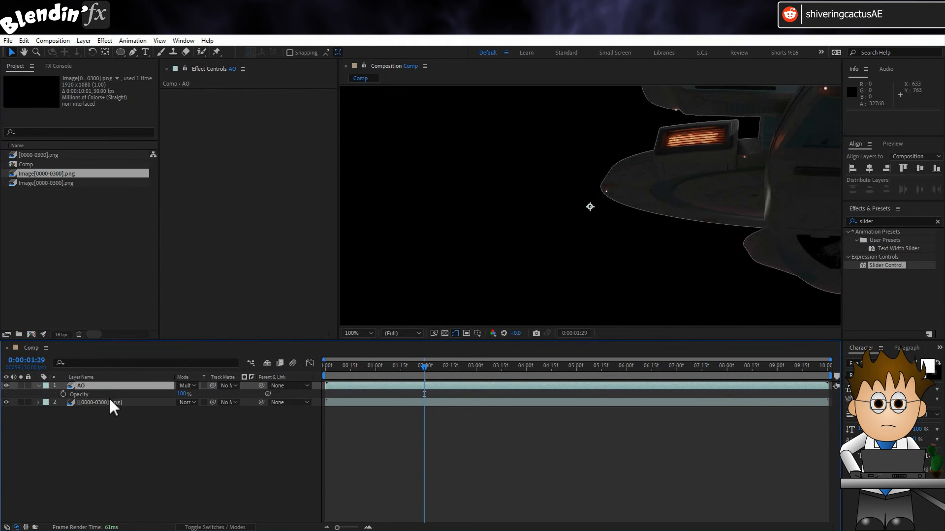
{"action": "left_click", "coordinate": [183, 394]}
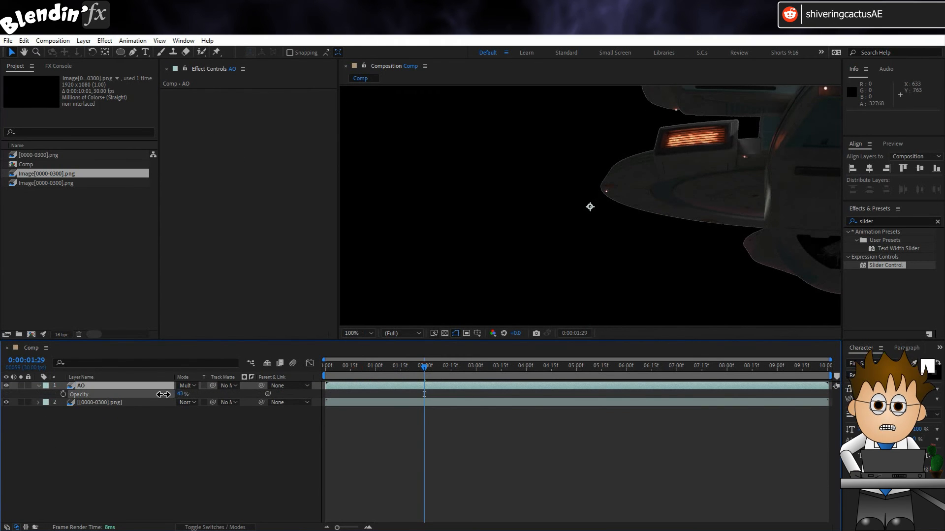
{"action": "left_click_drag", "start_coordinate": [166, 396], "coordinate": [169, 393]}
{"action": "middle_click_drag", "start_coordinate": [633, 224], "coordinate": [439, 265]}
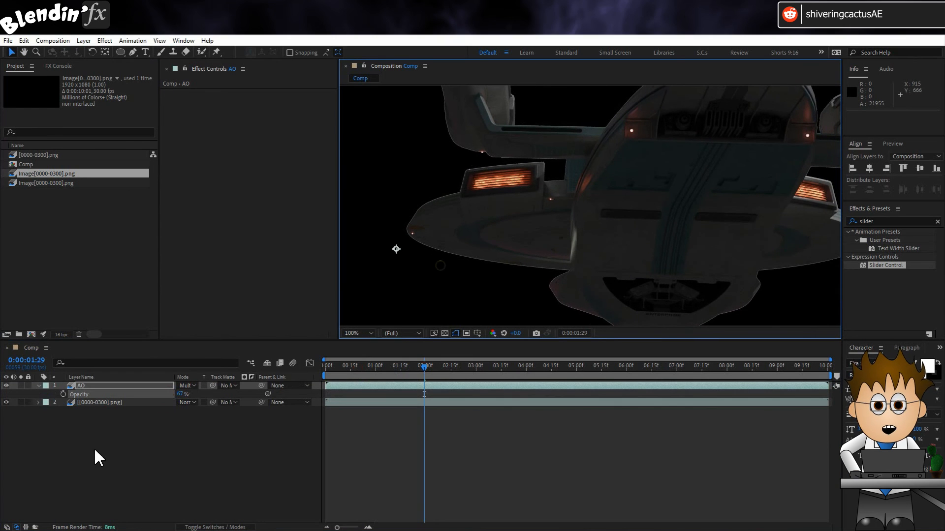
{"action": "mouse_move", "coordinate": [183, 394]}
{"action": "left_mouse_down"}
{"action": "mouse_move", "coordinate": [150, 399]}
{"action": "mouse_move", "coordinate": [173, 398]}
{"action": "left_mouse_up"}
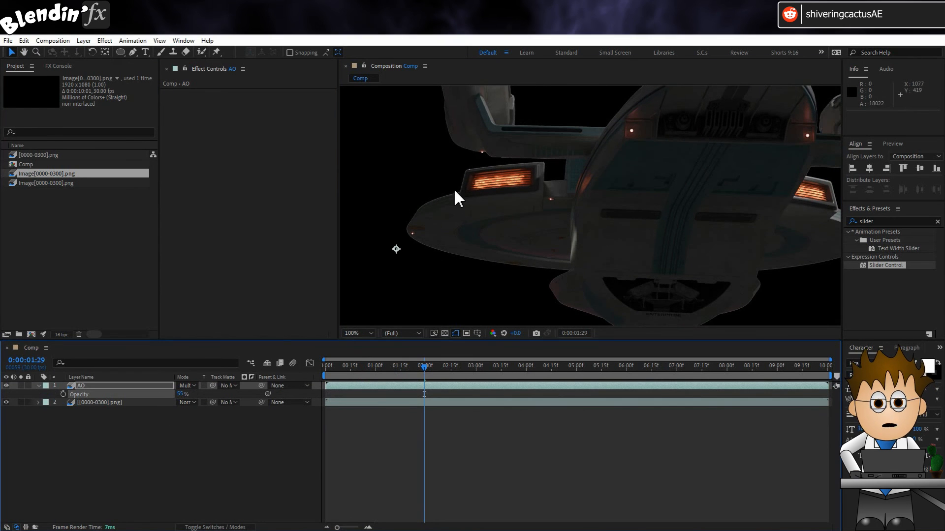
Use the [0000-0300].png layer as the AO layer's track matte and turn that render layer's visibility back on.
{"action": "left_click", "coordinate": [234, 387]}
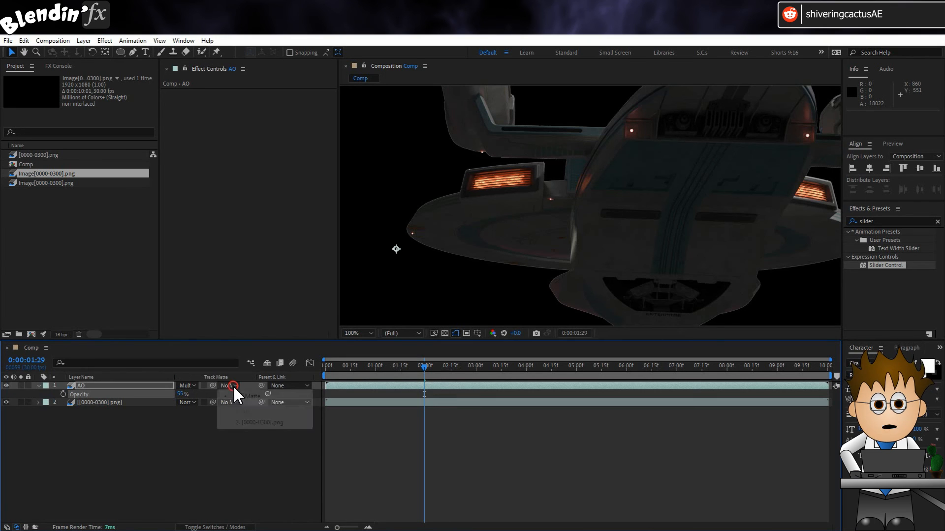
{"action": "left_click", "coordinate": [272, 423]}
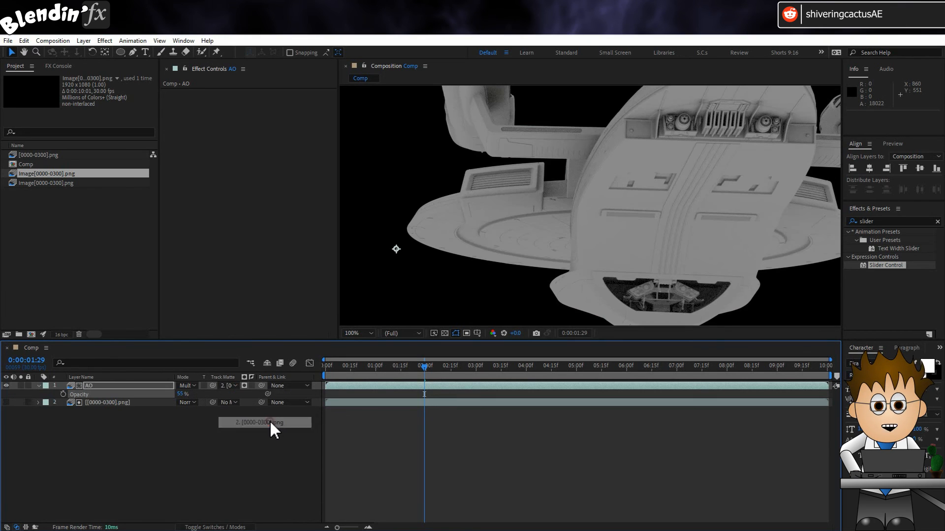
{"action": "left_click", "coordinate": [7, 403]}
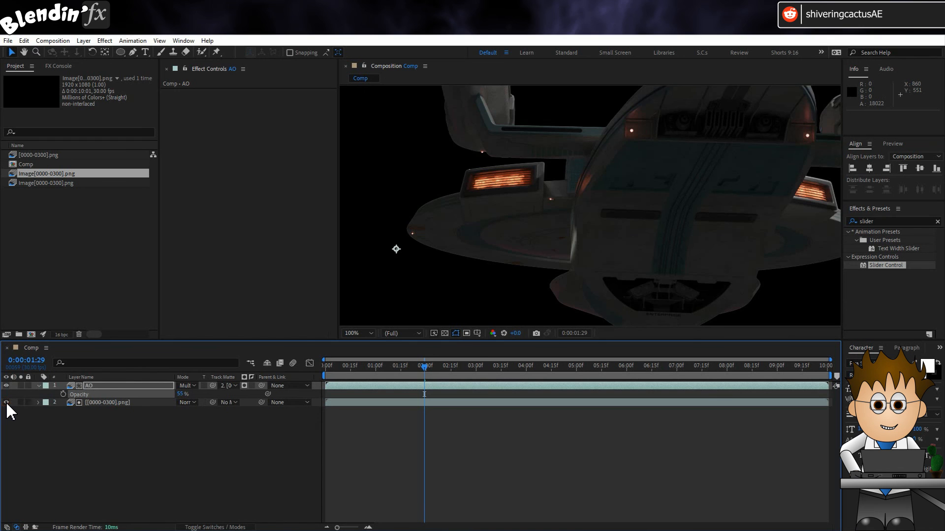
Fit the whole composition frame in the viewer and scrub from 0:00:01:02 back towards the start to review the matted AO.
{"action": "left_click", "coordinate": [360, 333]}
{"action": "left_click", "coordinate": [372, 354]}
{"action": "left_click_drag", "start_coordinate": [378, 367], "coordinate": [379, 373]}
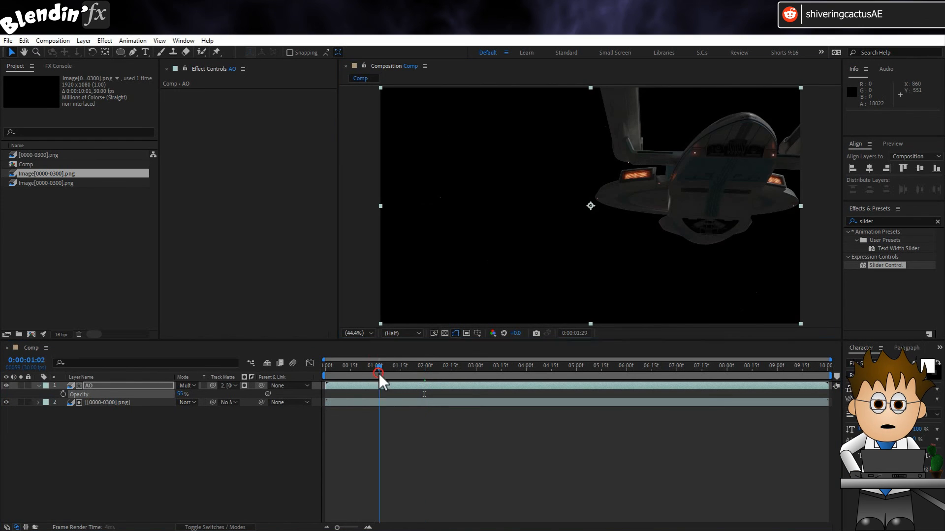
{"action": "left_click_drag", "start_coordinate": [379, 373], "coordinate": [228, 374]}
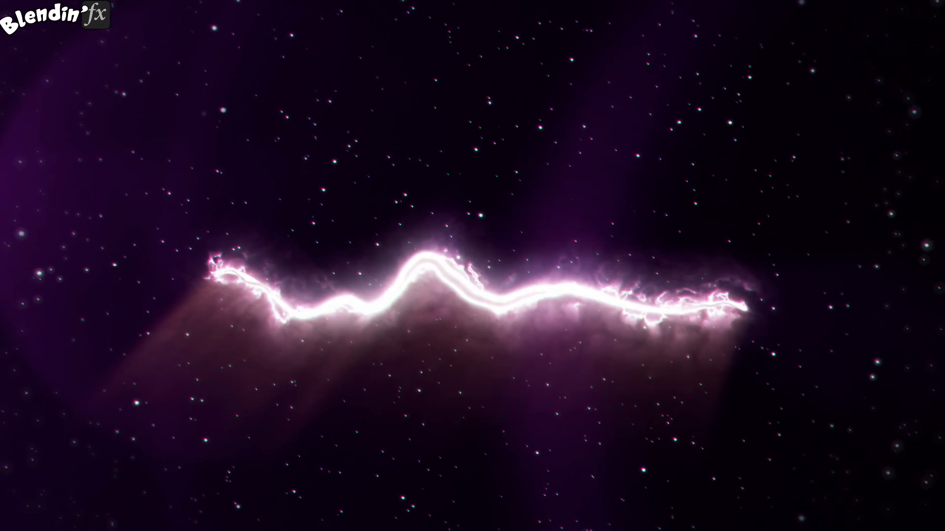